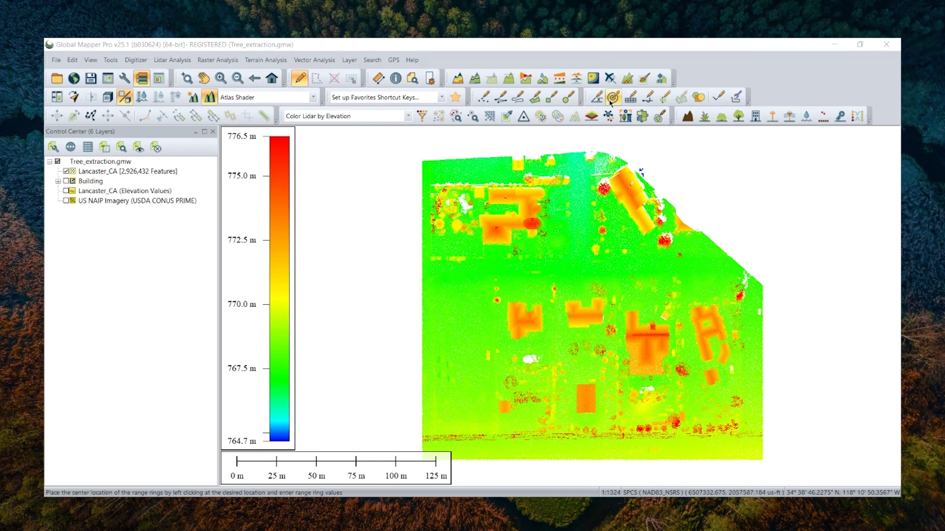
Open the Automatic Point Cloud Analysis panel for the Lancaster_CA lidar layer.
click(627, 114)
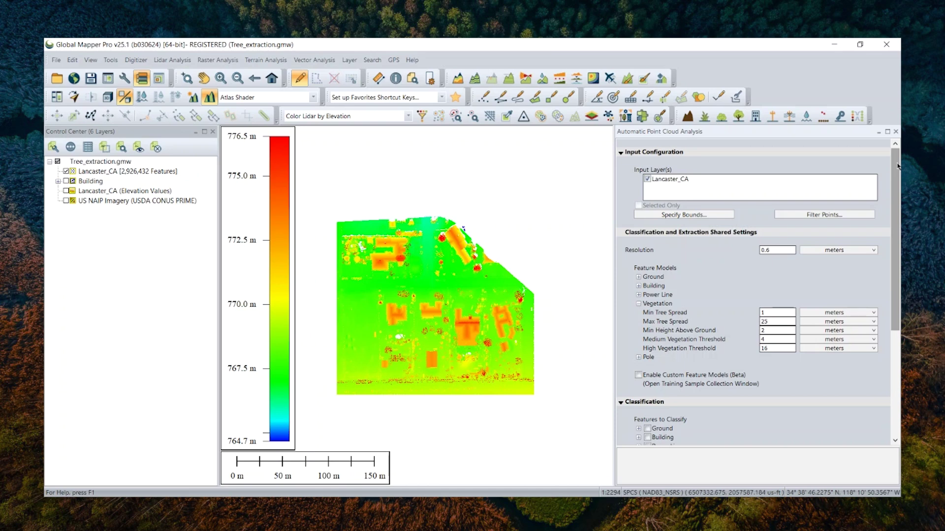
drag(898, 166, 896, 272)
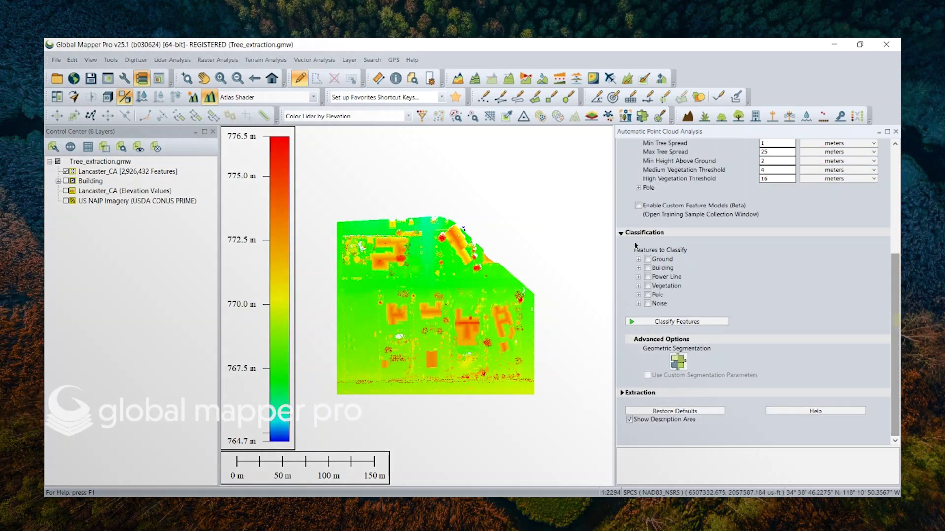
click(638, 393)
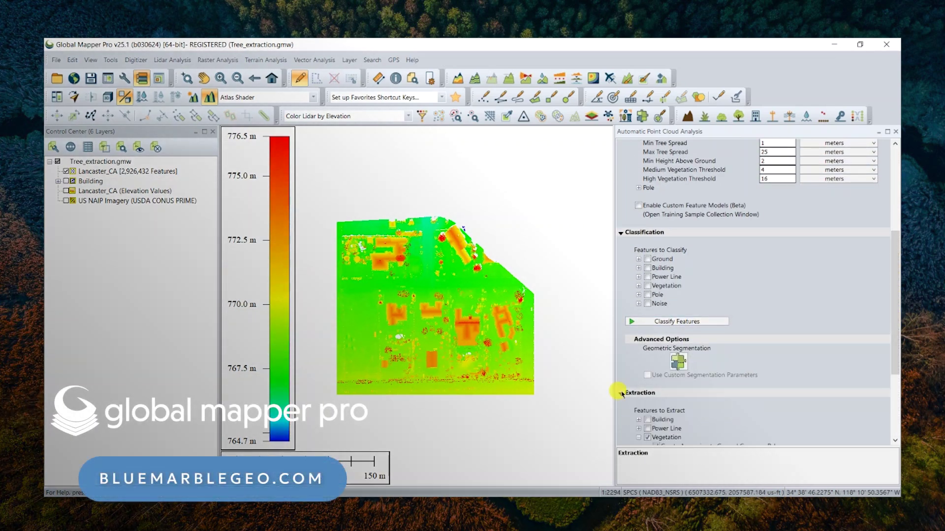
scroll(770, 351, down, 5)
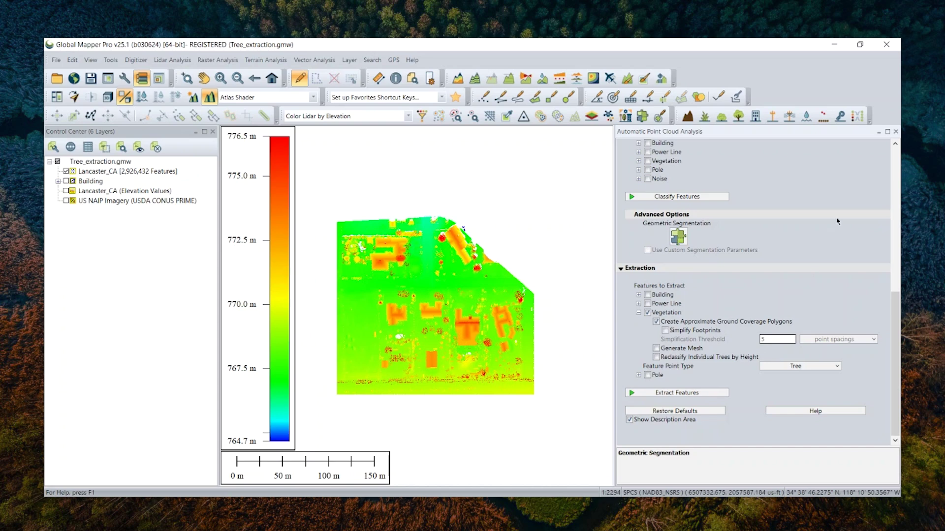
scroll(873, 158, up, 10)
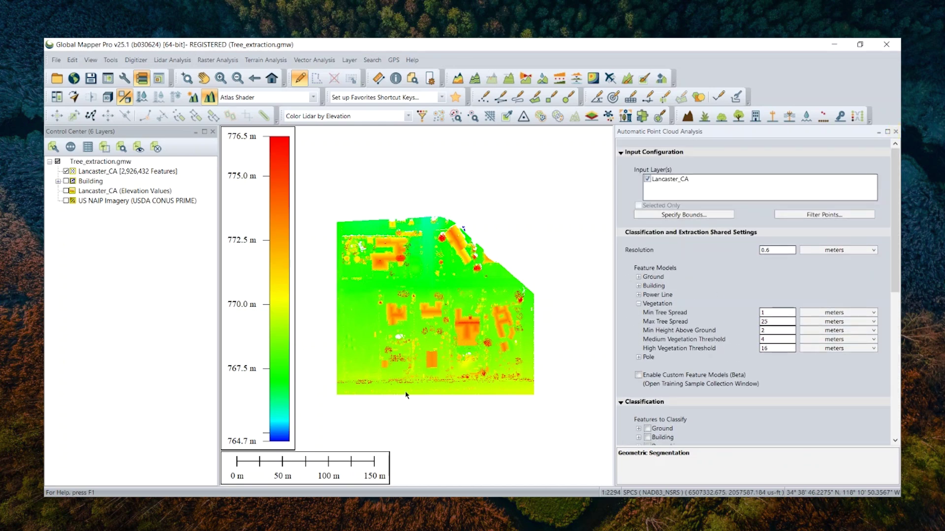
Close the analysis panel, zoom to all loaded data and show the US NAIP Imagery layer.
click(896, 131)
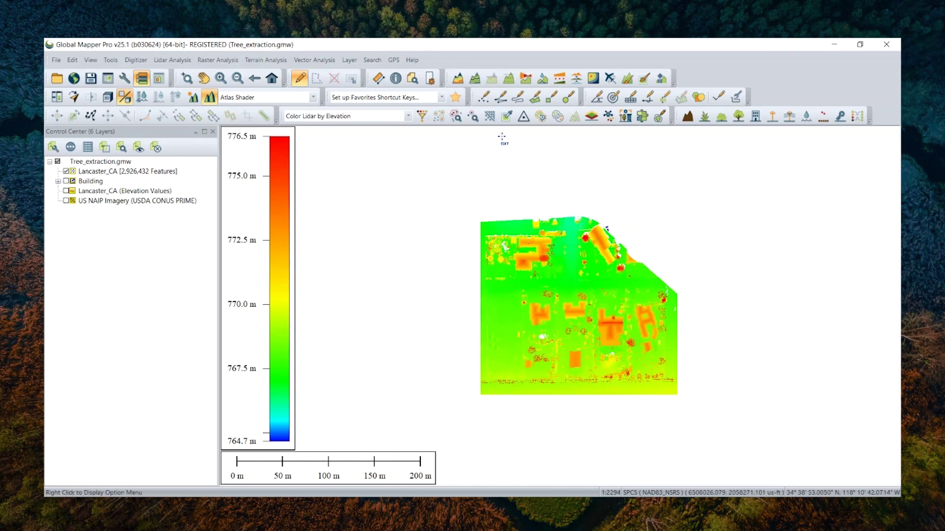
click(271, 78)
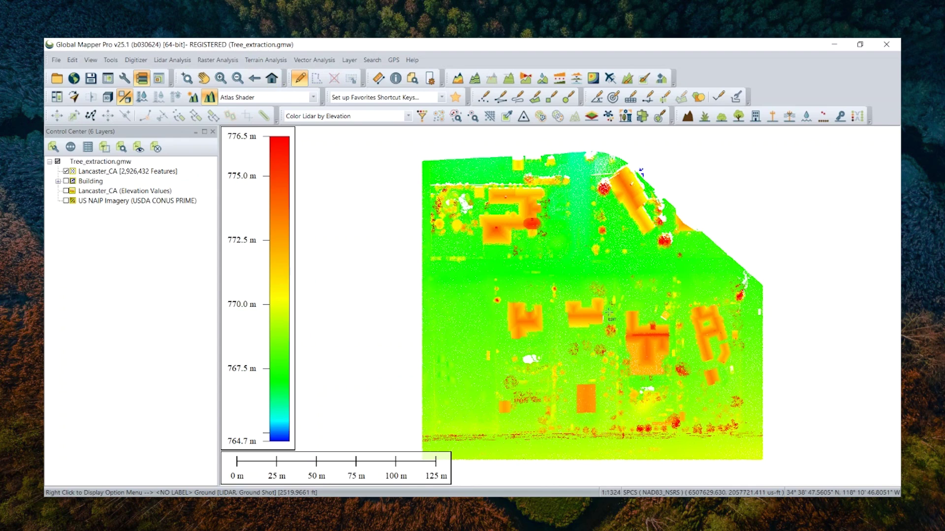
click(66, 201)
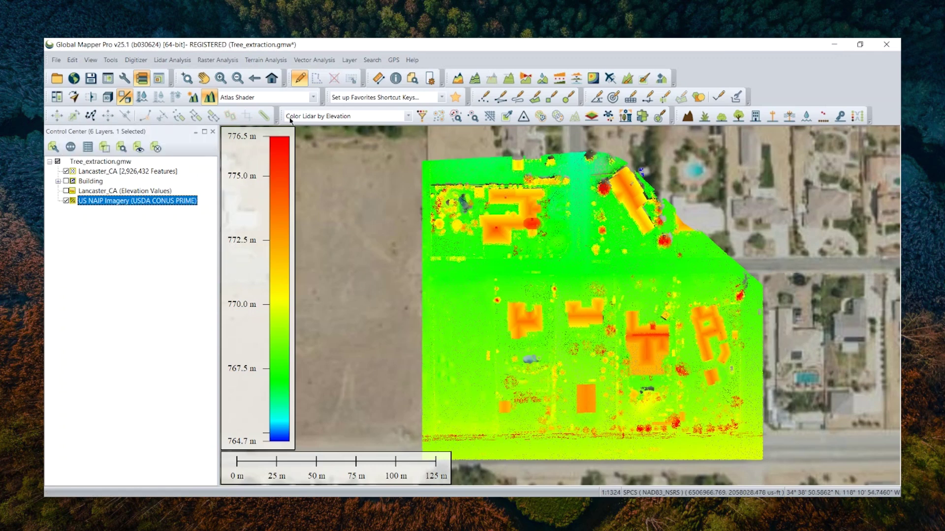
Colour the lidar points by RGB/Elev and hide the US NAIP Imagery layer.
click(389, 116)
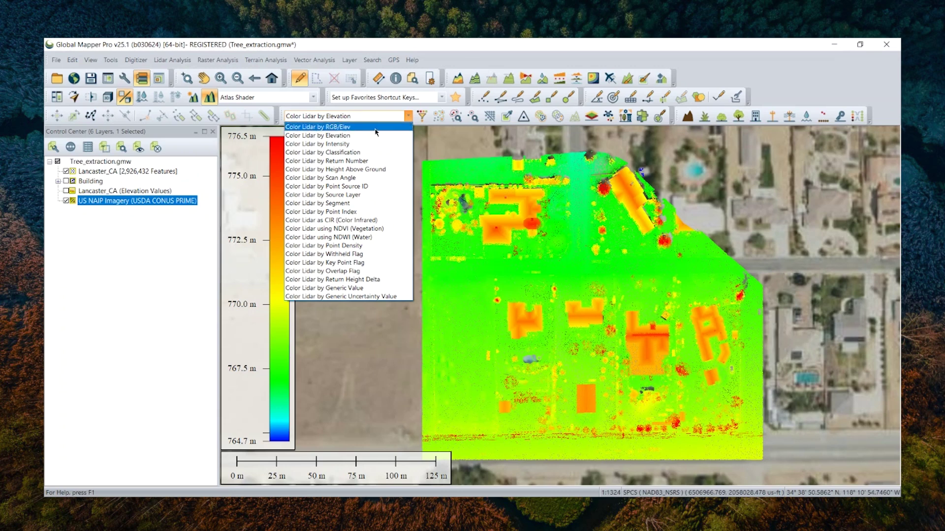
click(375, 128)
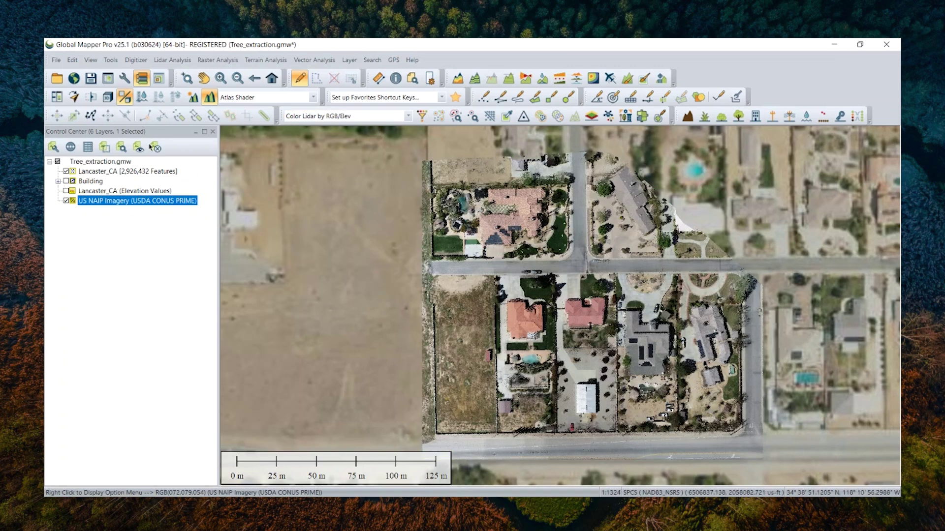
click(66, 201)
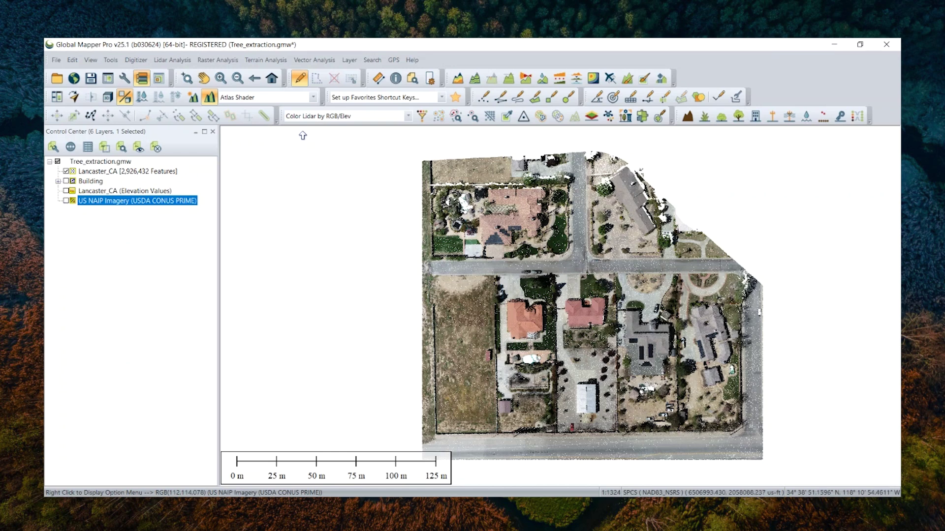
click(312, 118)
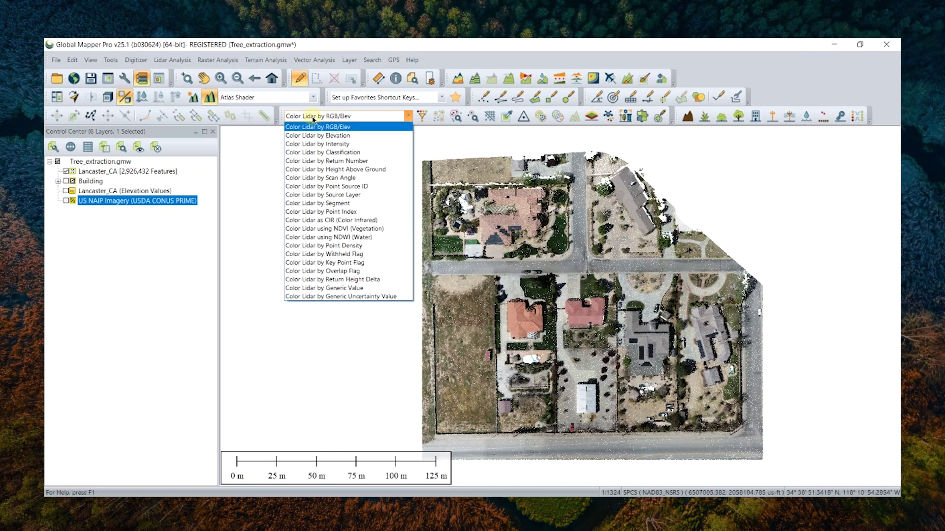
Switch Color Lidar to Classification so ground, buildings and vegetation get distinct colours.
click(321, 152)
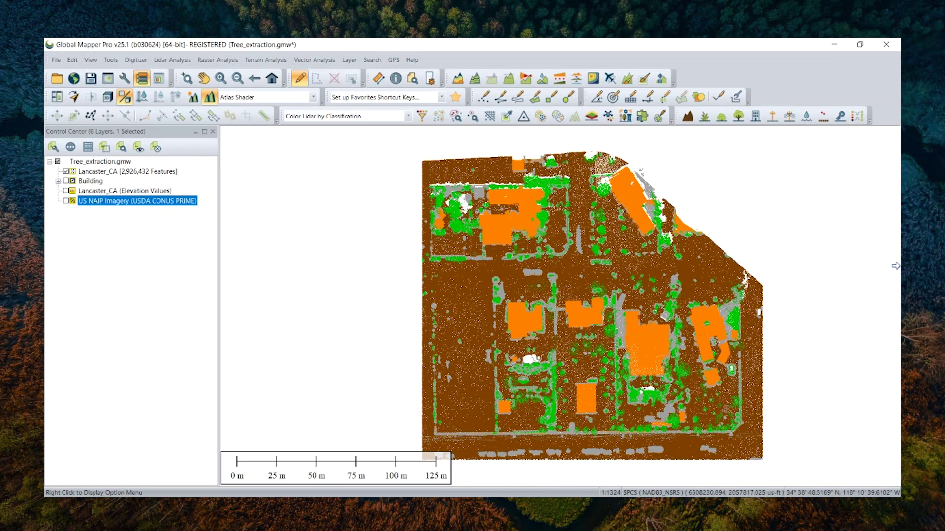
click(625, 116)
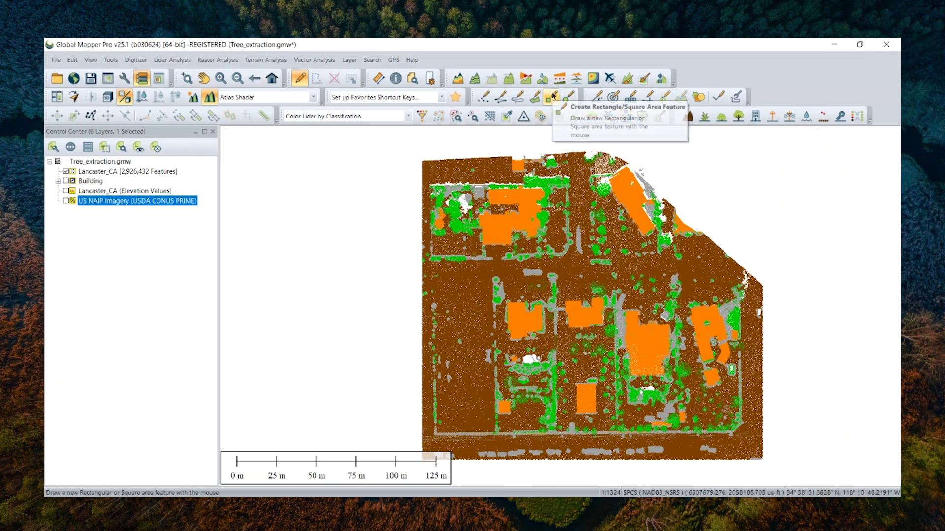
click(90, 60)
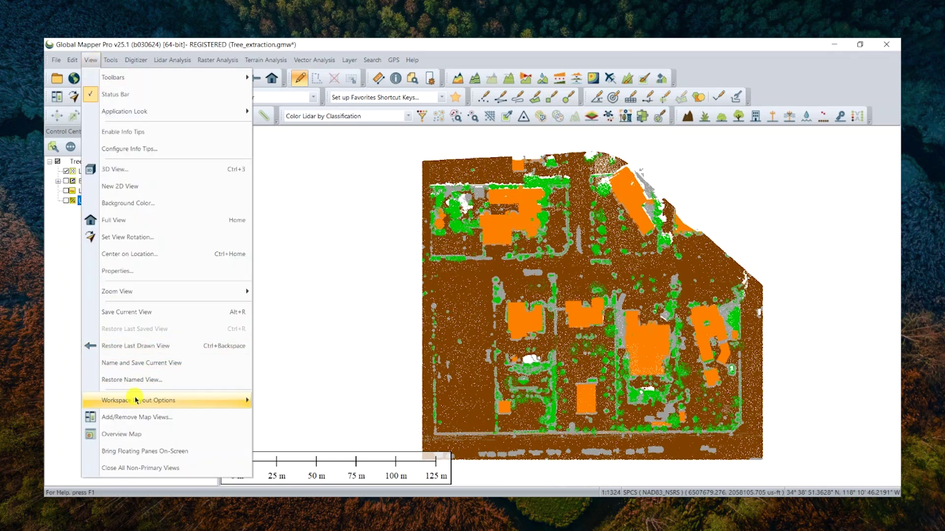
Add a map legend of type Display Legend Based on Loaded Vector Types and apply it.
mouse_move(137, 400)
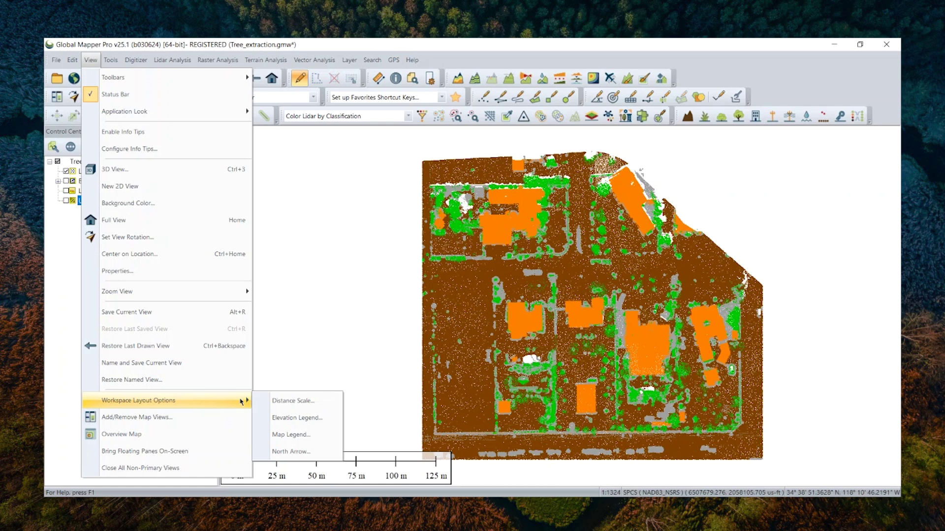
click(288, 435)
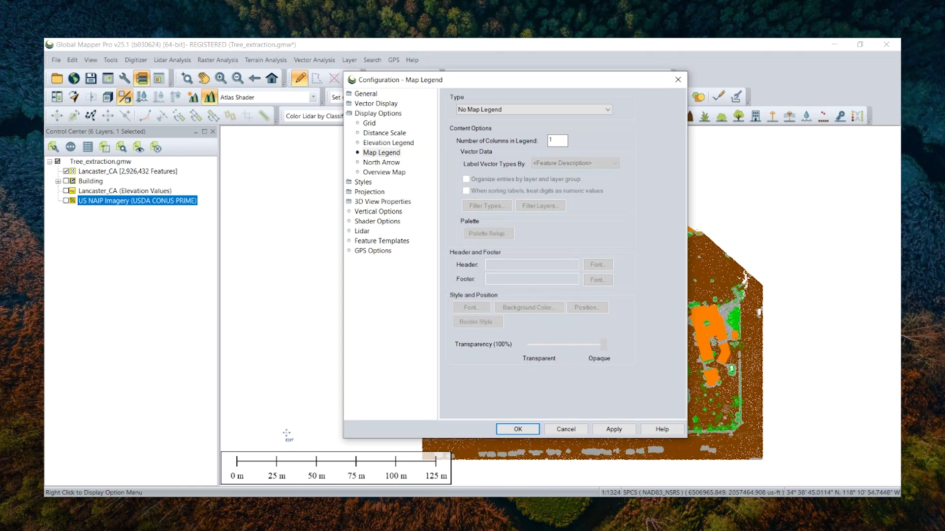
click(608, 110)
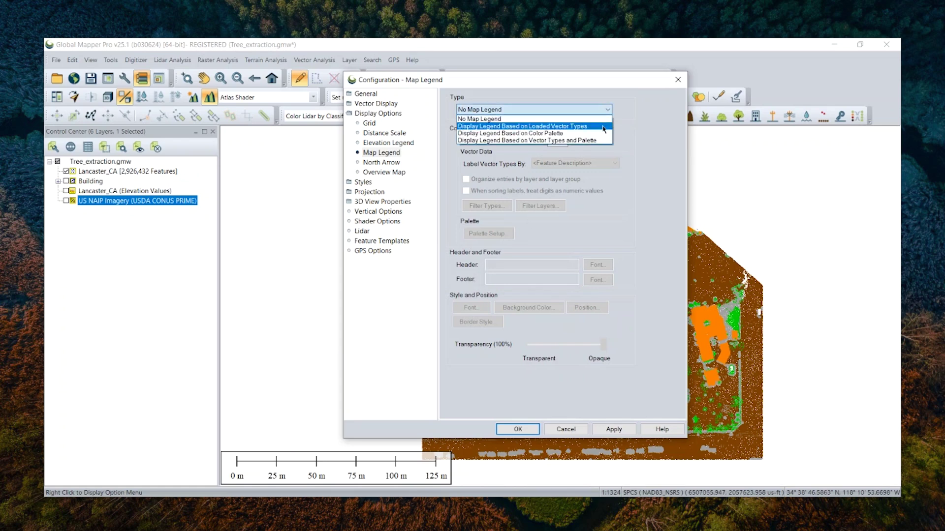
click(604, 126)
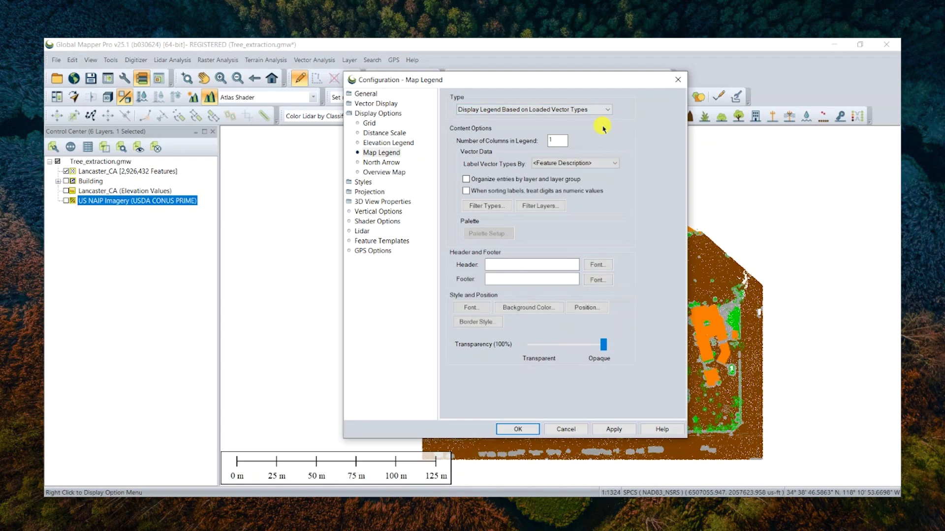
click(613, 429)
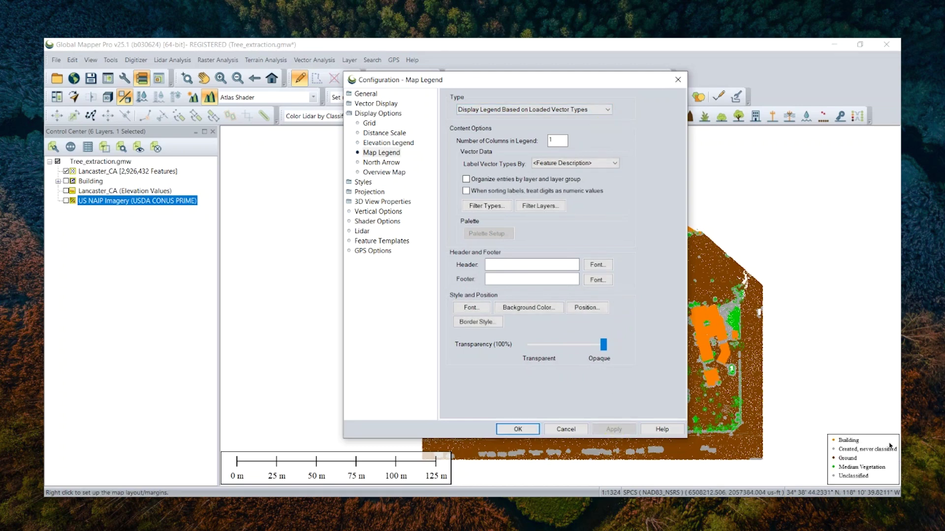
click(534, 429)
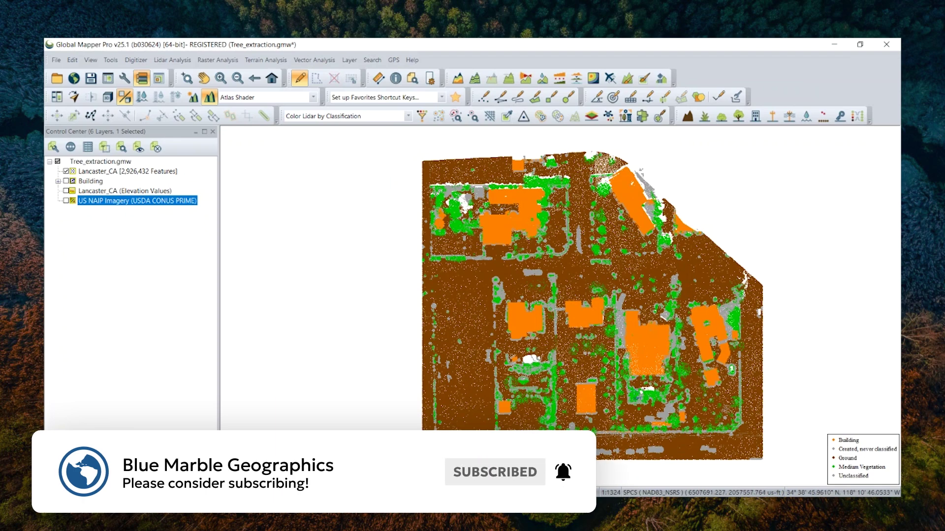
Zoom in with a box around the central houses and tree points.
click(186, 77)
drag(559, 299, 645, 413)
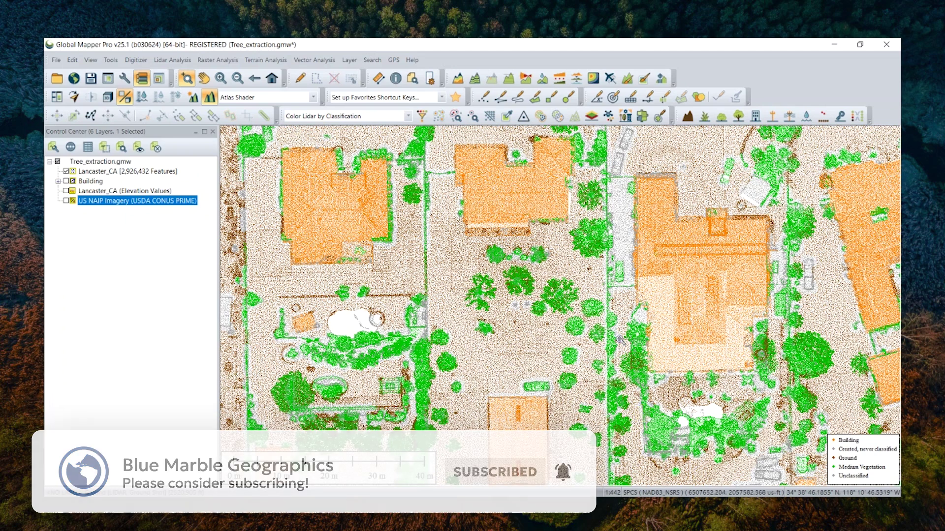
click(106, 96)
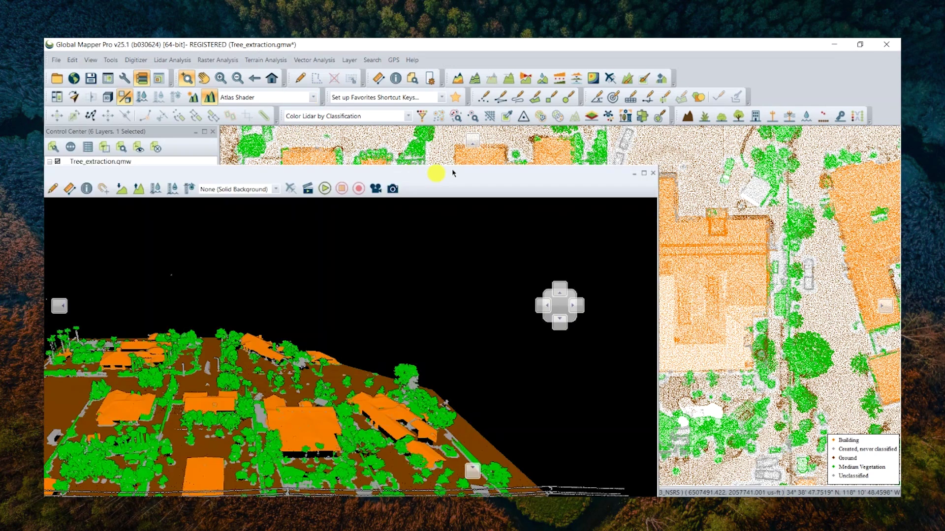
View the classified points in 3D, orbit around the site, then close the 3D view.
double_click(432, 169)
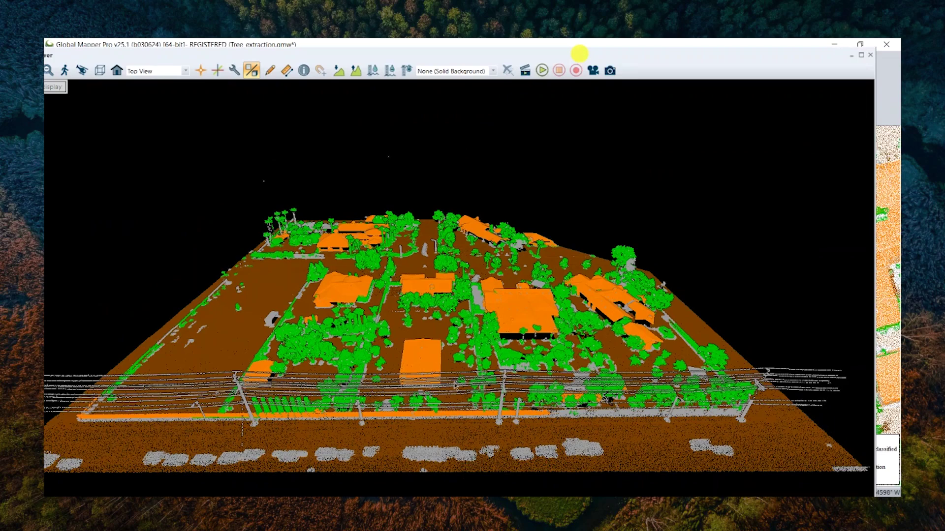
scroll(565, 376, up, 3)
drag(565, 376, 418, 407)
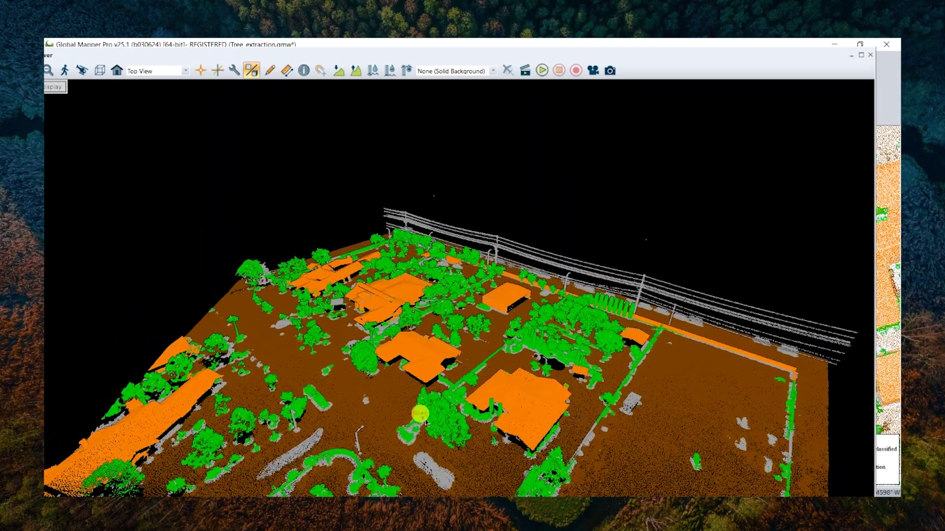
click(869, 57)
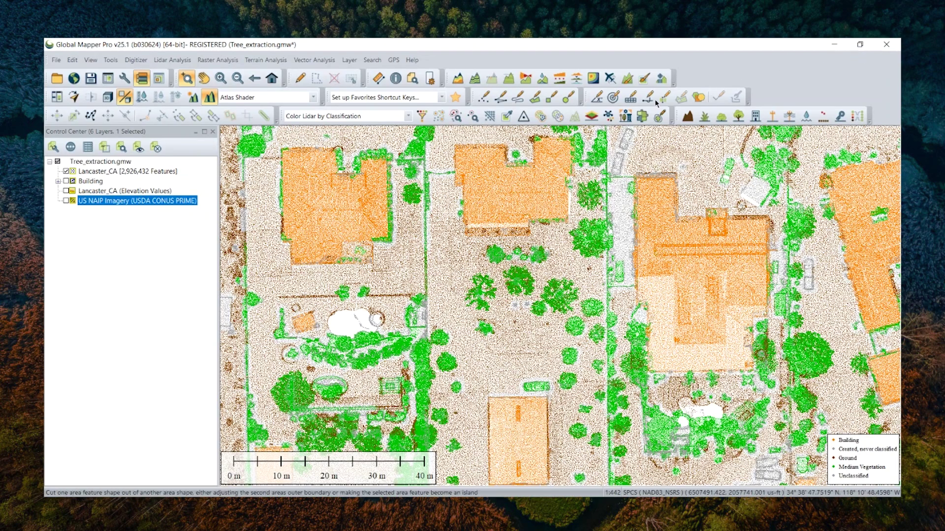
Reopen the Automatic Point Cloud Analysis panel and expand its Extraction section.
click(626, 117)
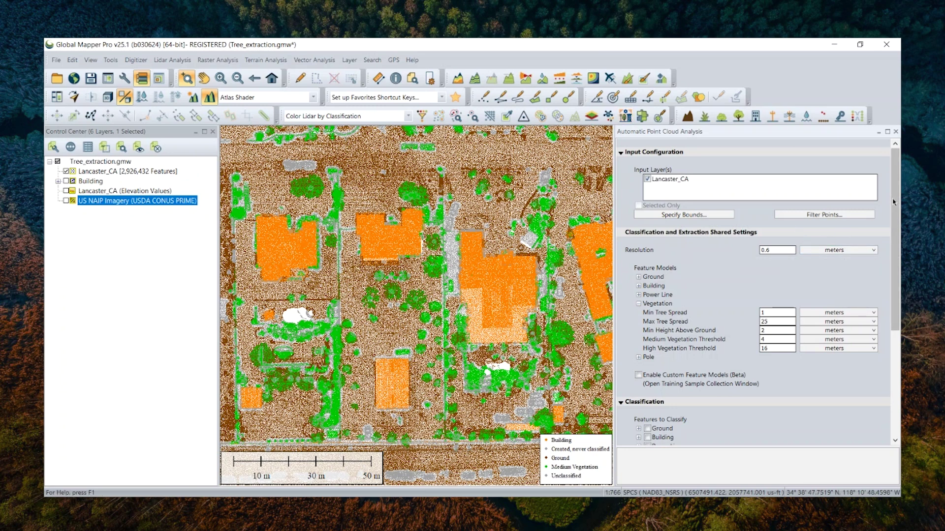
drag(895, 194, 896, 153)
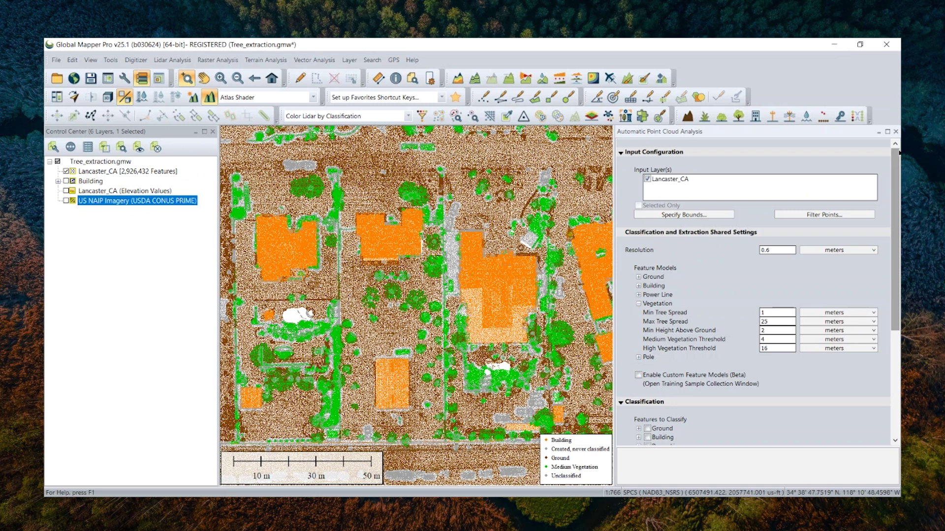
drag(895, 154, 894, 239)
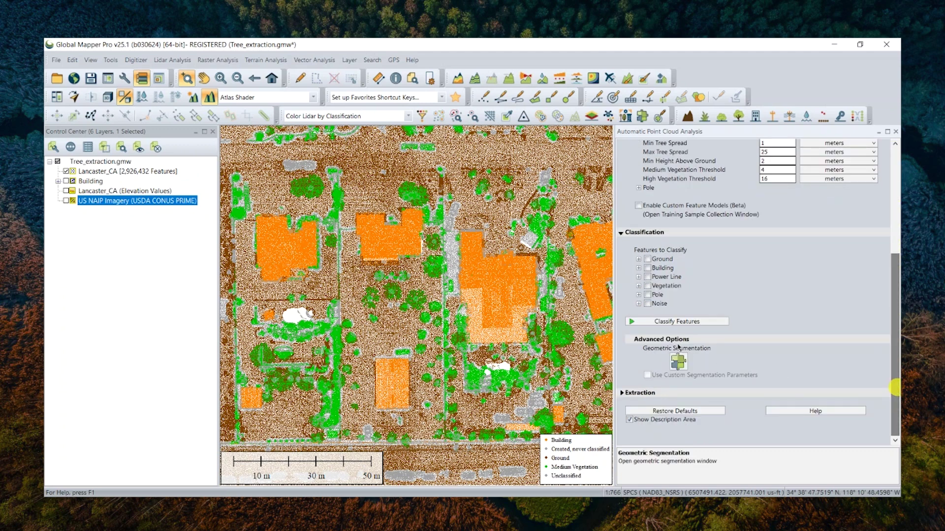
click(621, 394)
Toggle Building and Power Line extraction on and off, leaving only Vegetation checked.
scroll(726, 367, down, 3)
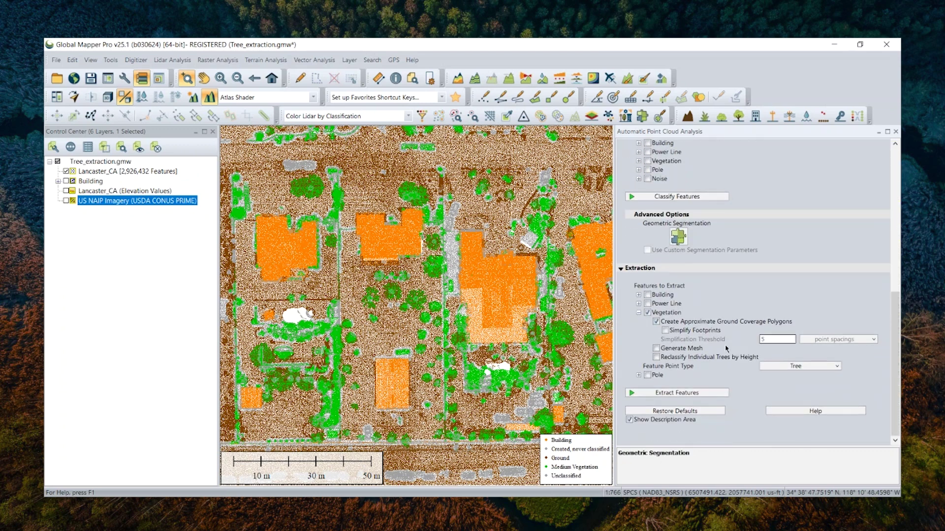
click(646, 295)
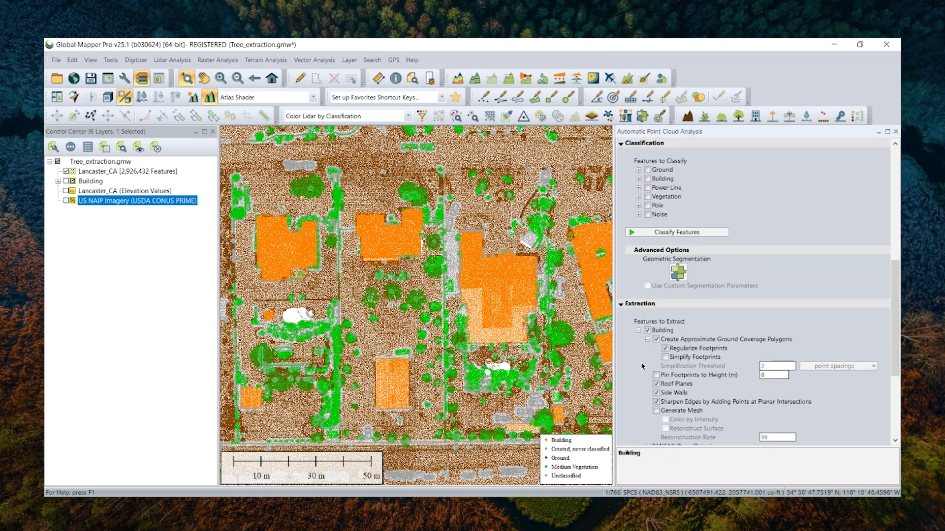
click(647, 331)
click(648, 339)
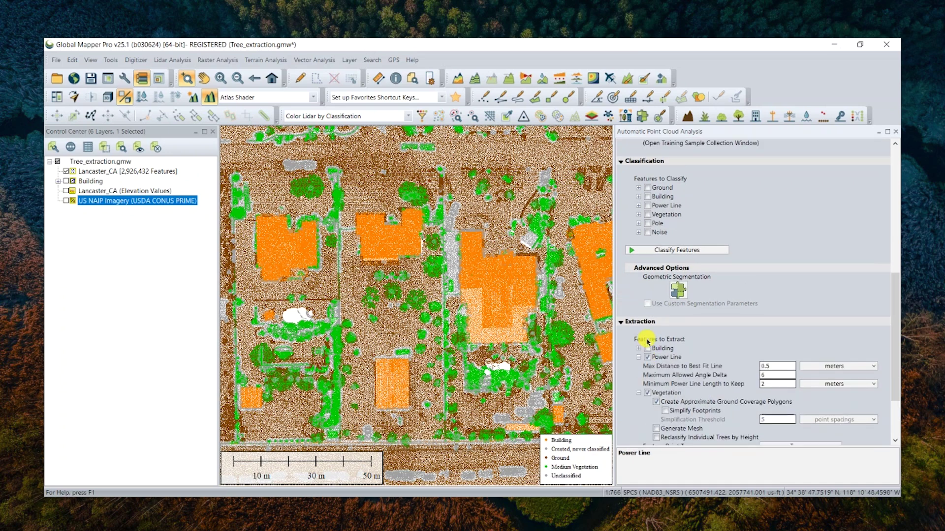
scroll(725, 378, down, 3)
scroll(645, 268, up, 1)
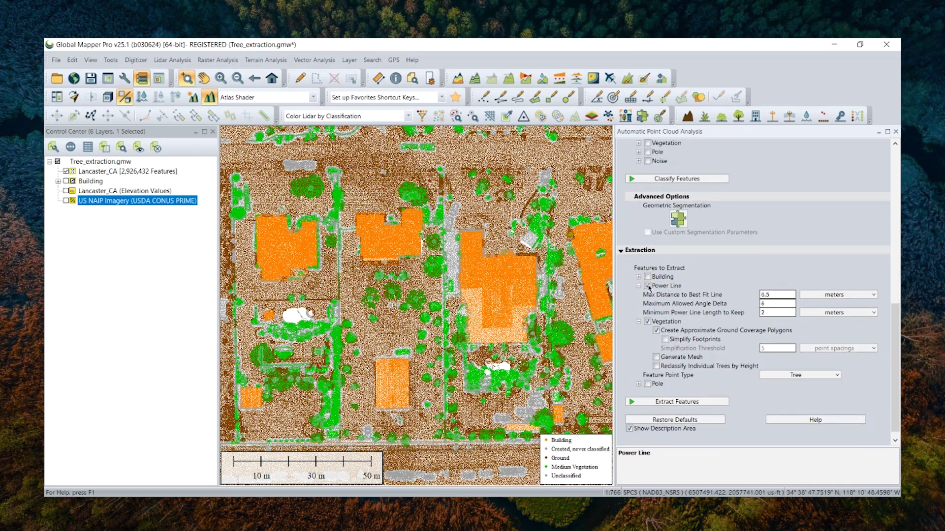
click(648, 287)
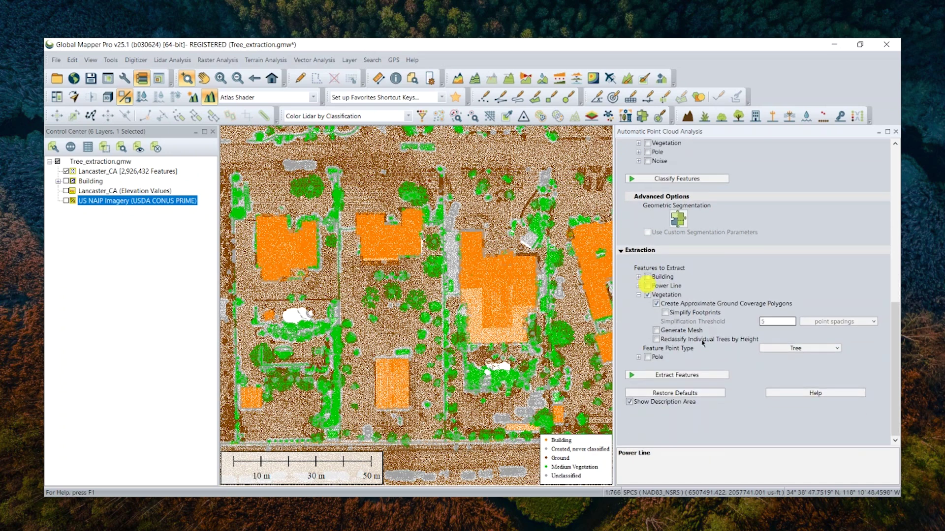
Toggle Pole extraction on and off, then uncheck Vegetation so nothing is extracted.
click(648, 357)
scroll(674, 384, up, 4)
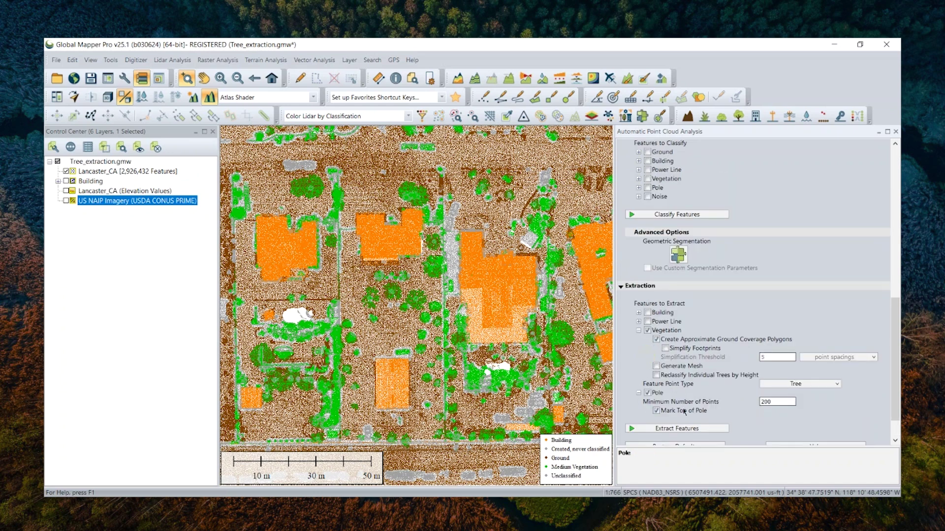
click(648, 393)
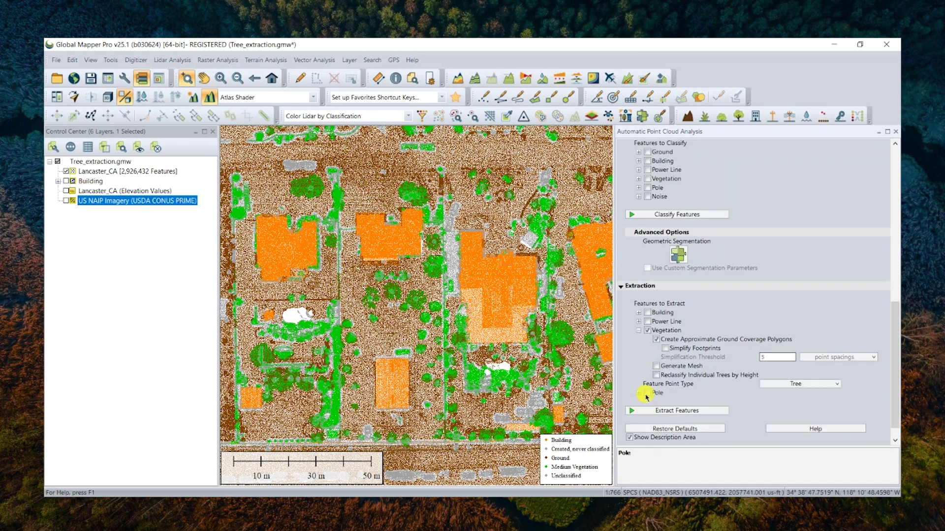
click(647, 331)
Scroll up to review the 0.6 m Resolution setting and its description.
scroll(700, 355, up, 3)
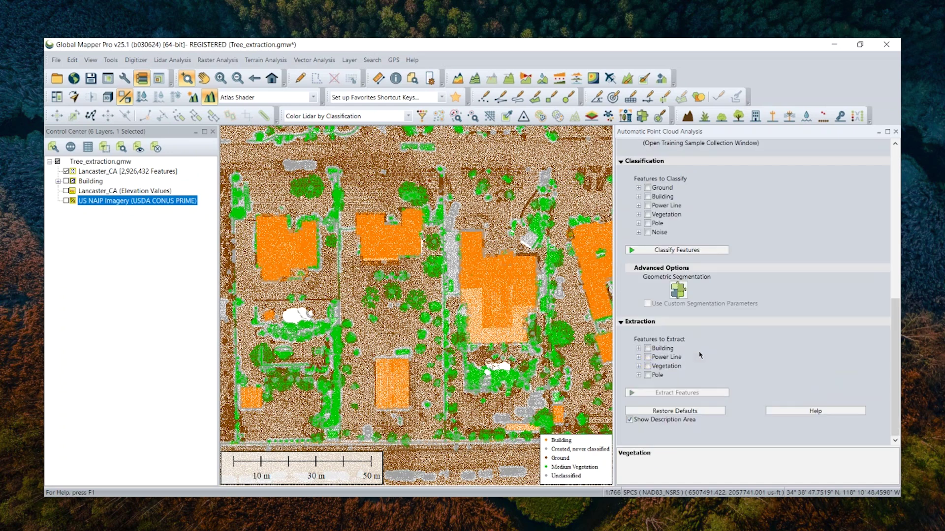
scroll(700, 355, up, 15)
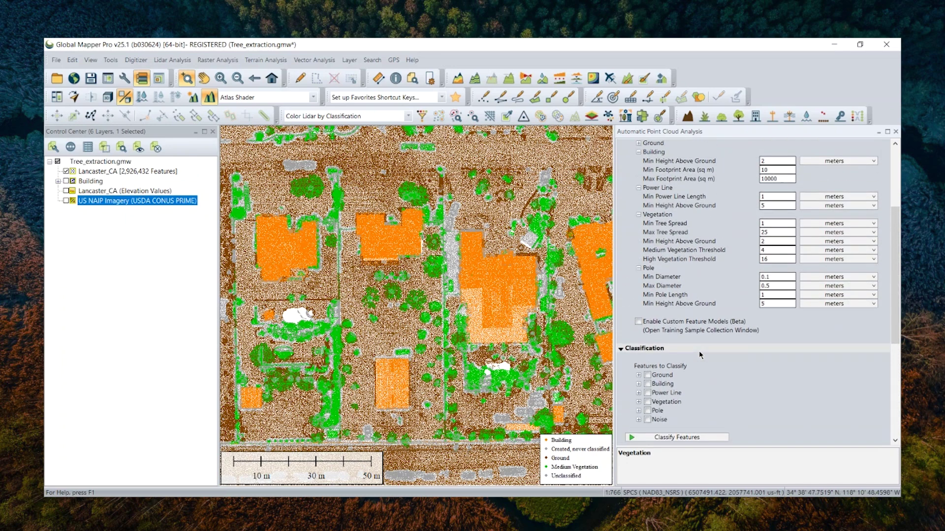
scroll(699, 354, up, 11)
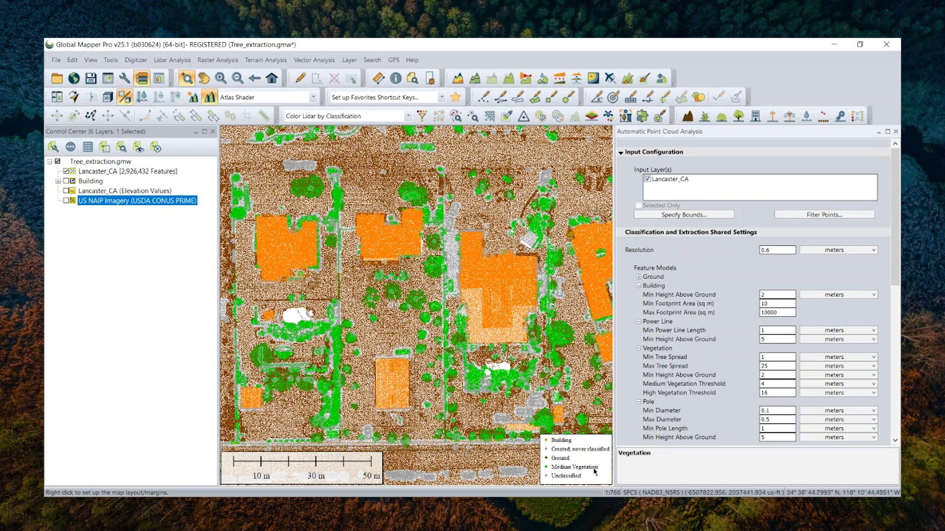
click(578, 470)
click(637, 252)
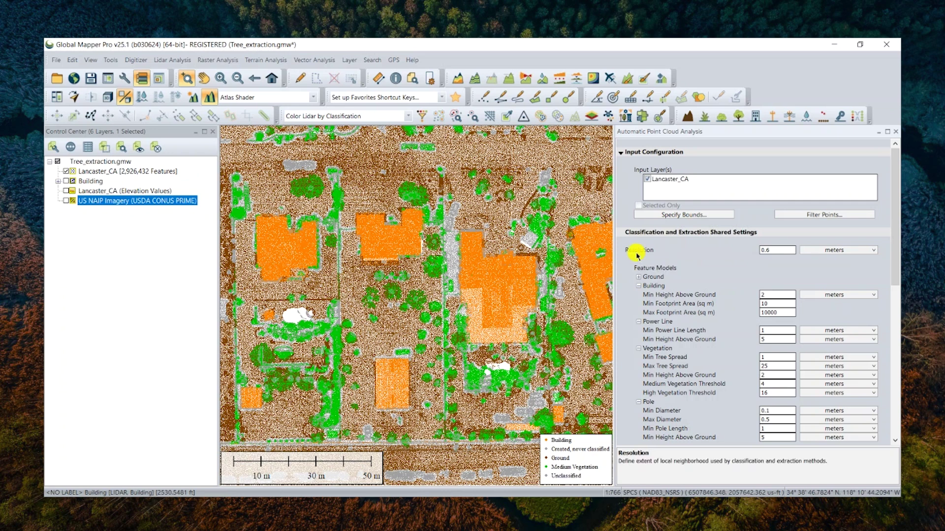
click(777, 250)
click(626, 475)
click(122, 173)
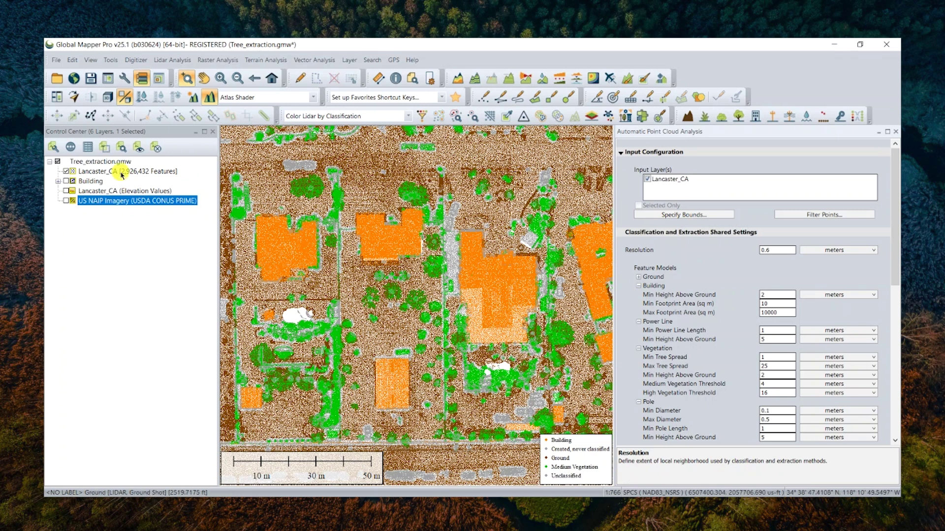
click(71, 148)
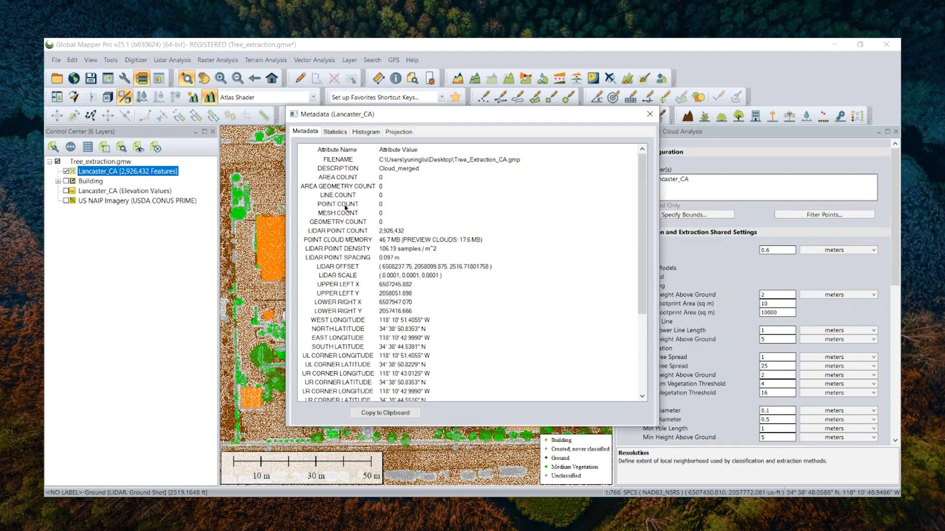
click(362, 259)
click(362, 260)
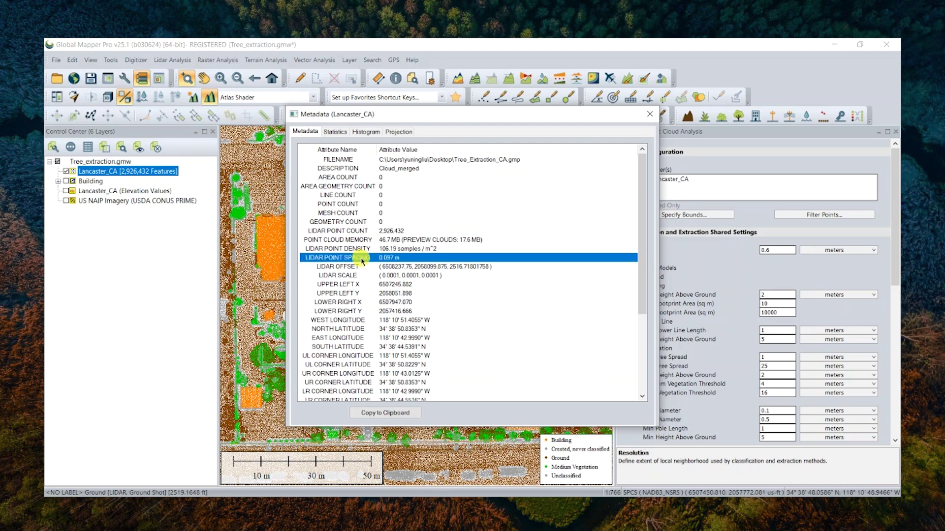
click(363, 261)
click(649, 114)
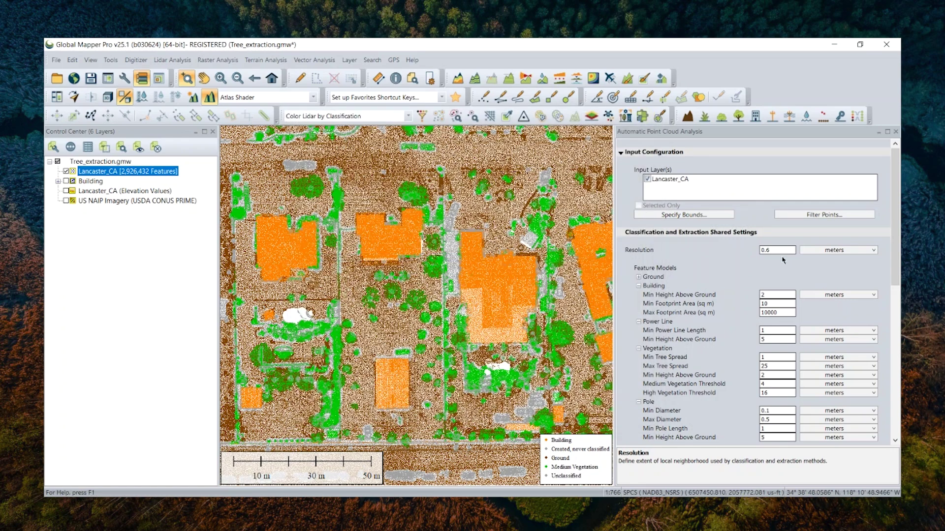
click(776, 251)
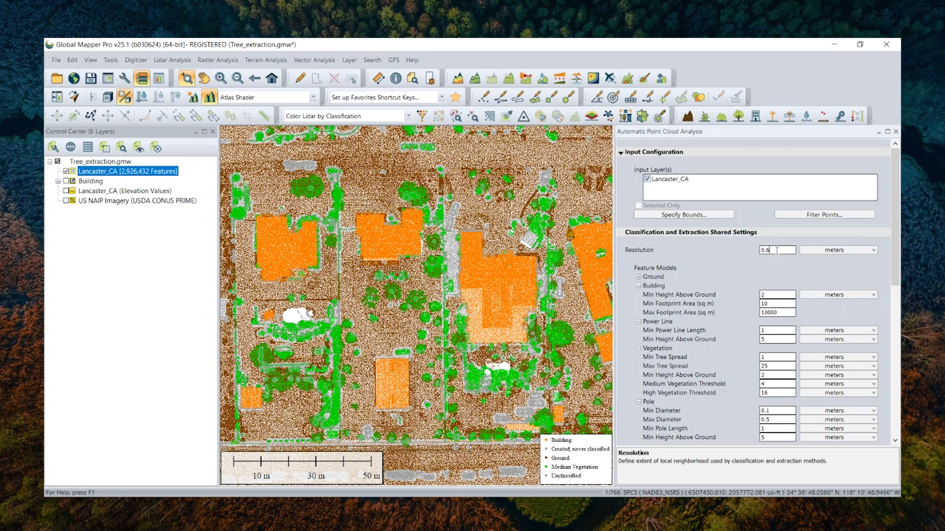
click(776, 250)
double_click(777, 251)
click(895, 441)
Collapse the Building, Power Line and Pole feature model parameters.
click(895, 441)
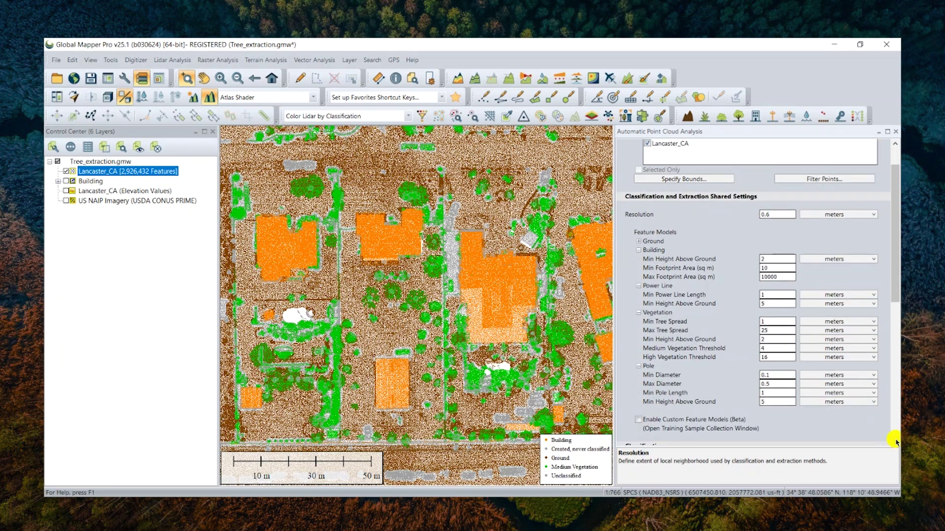
click(895, 442)
click(638, 242)
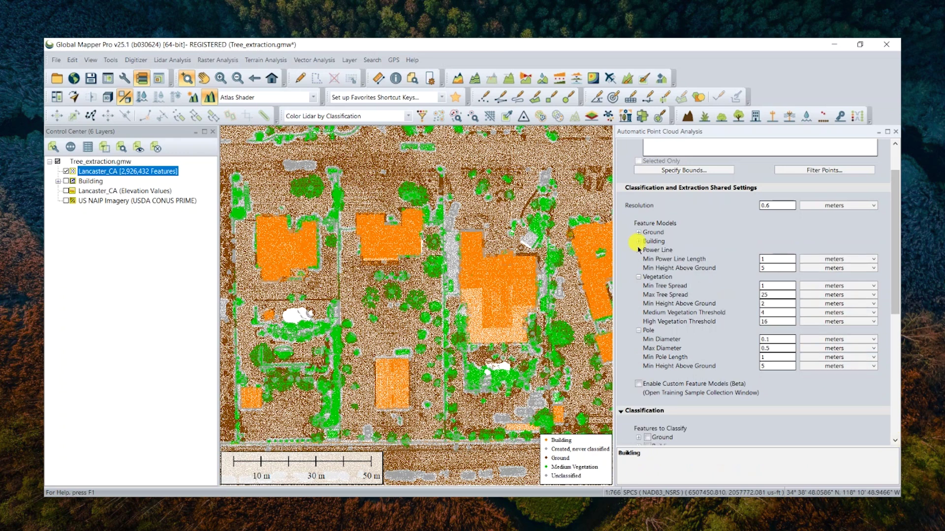
click(638, 250)
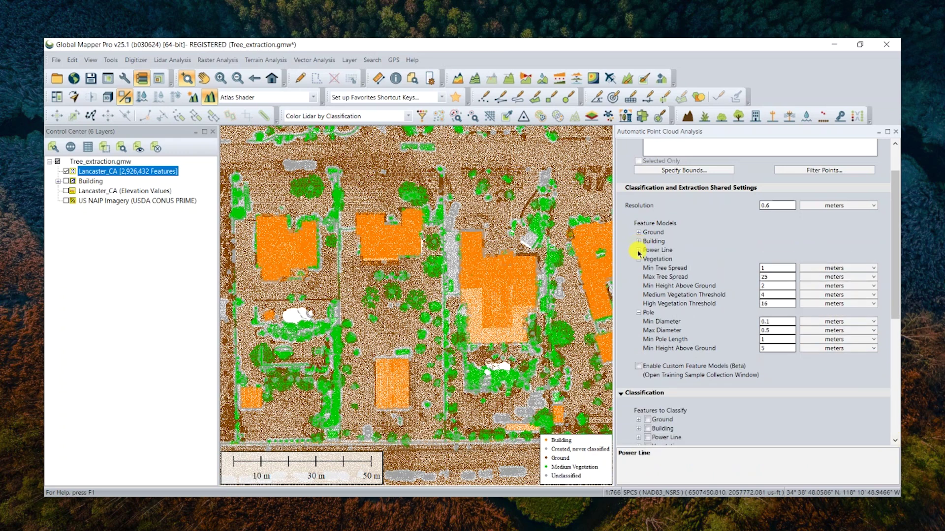
click(639, 313)
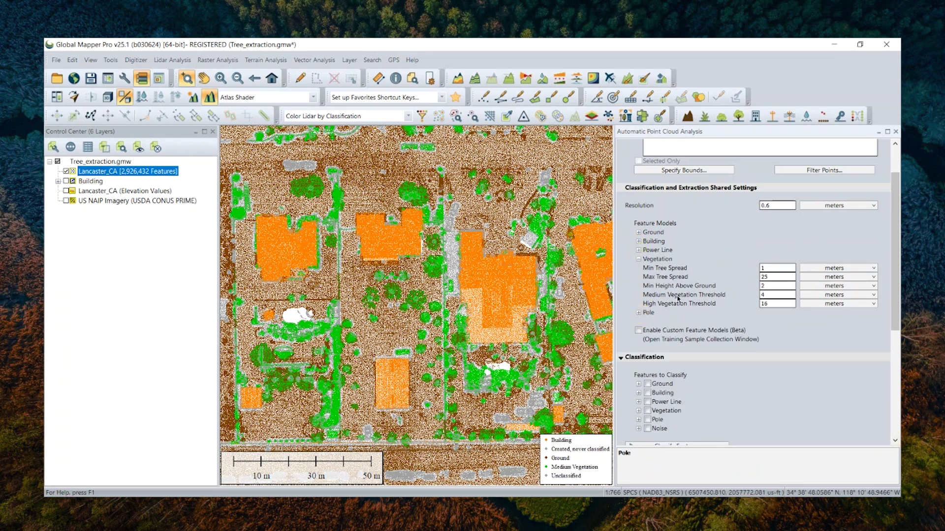
Read the descriptions of Min Tree Spread (1 m) and Max Tree Spread (25 m).
click(664, 263)
click(771, 269)
click(772, 276)
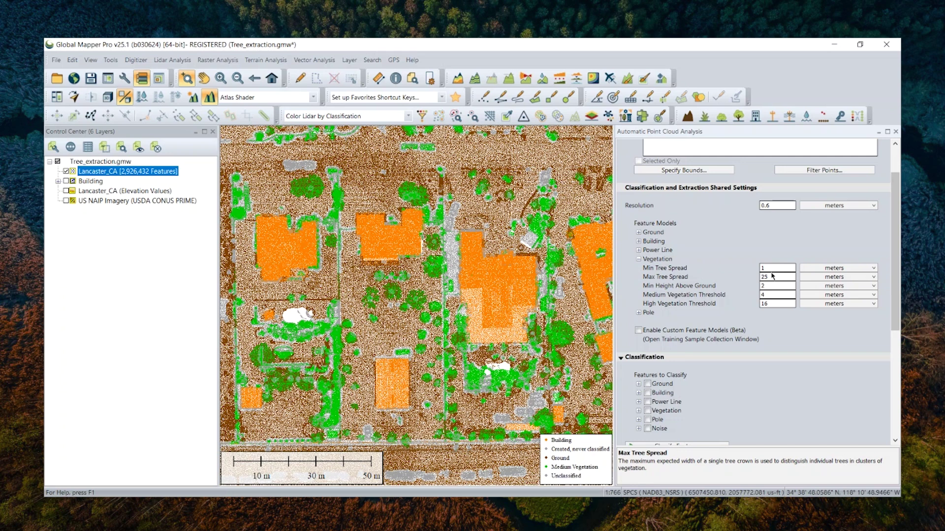
drag(894, 181, 895, 325)
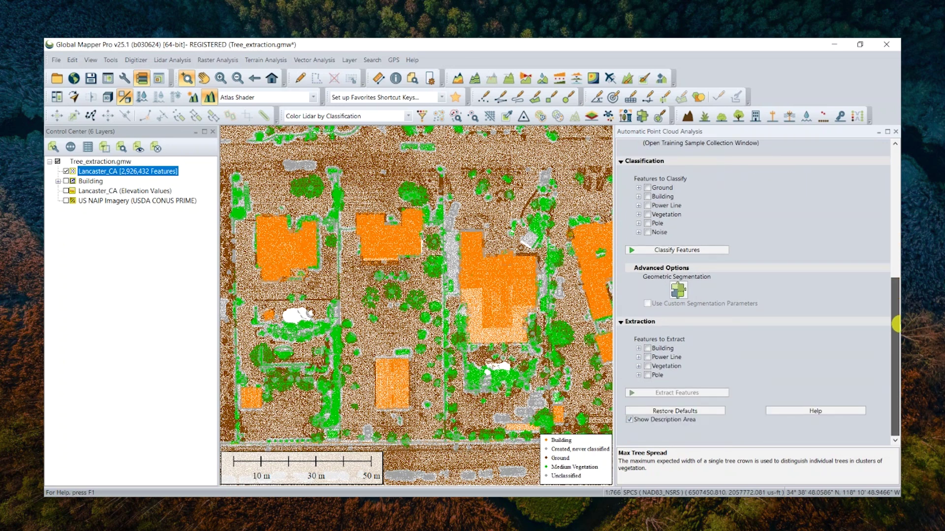
Collapse Classification, expand Extraction and check Vegetation as the feature to extract.
click(622, 161)
click(639, 180)
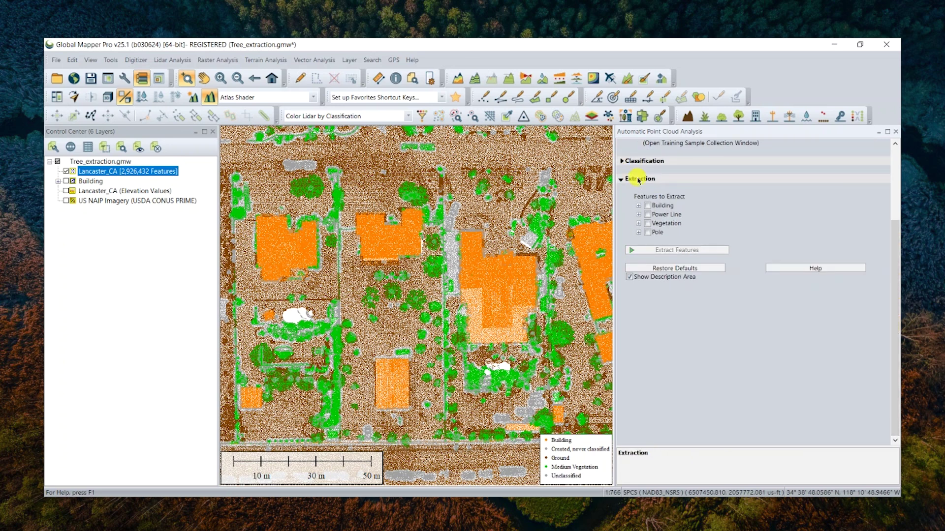
click(648, 224)
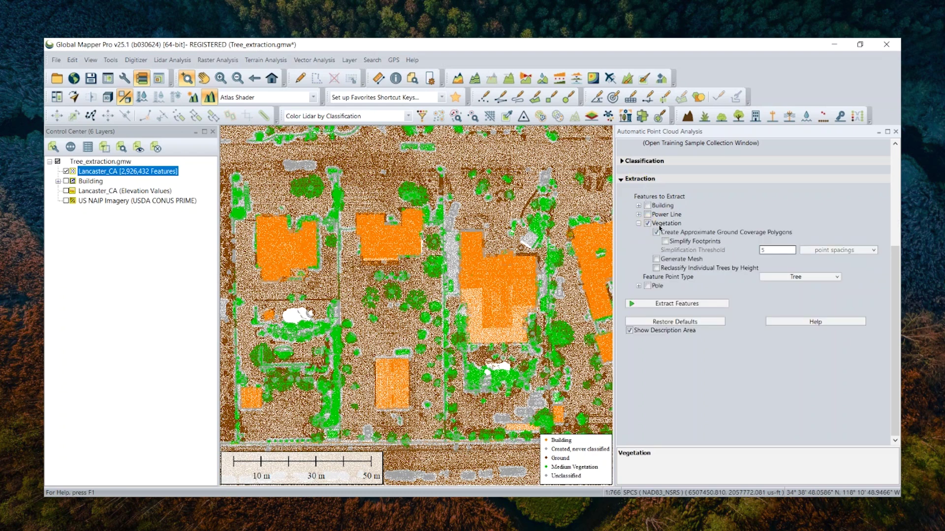
click(659, 226)
Keep ground coverage polygons on, leave Generate Mesh off, and run Extract Features.
click(677, 235)
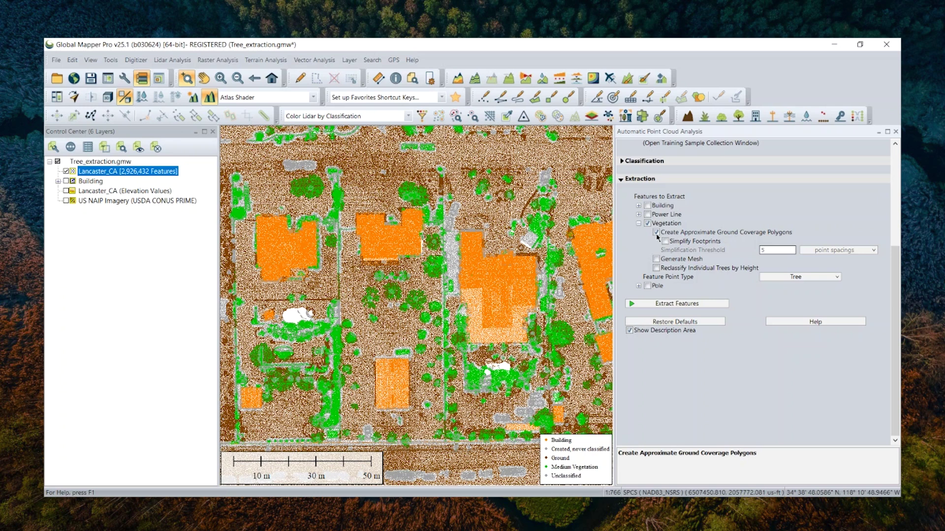
click(656, 234)
click(656, 234)
click(672, 260)
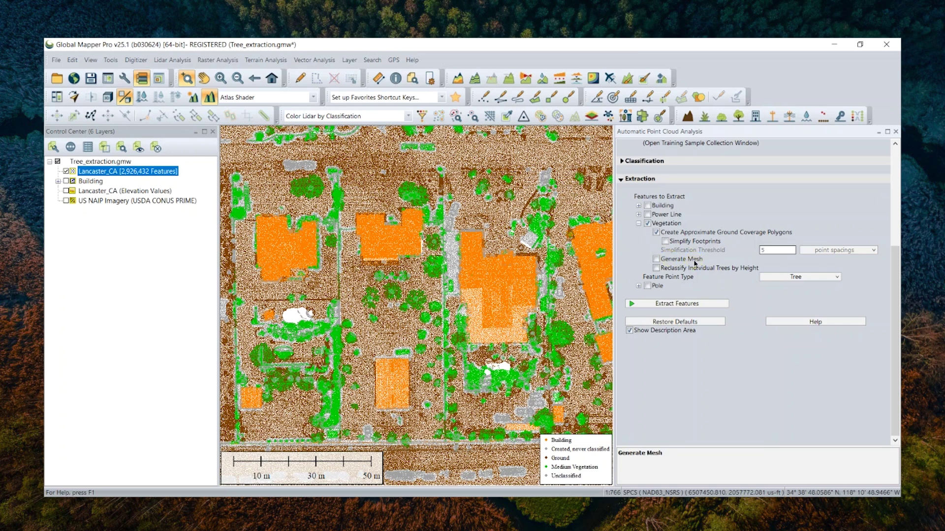
click(655, 259)
click(655, 260)
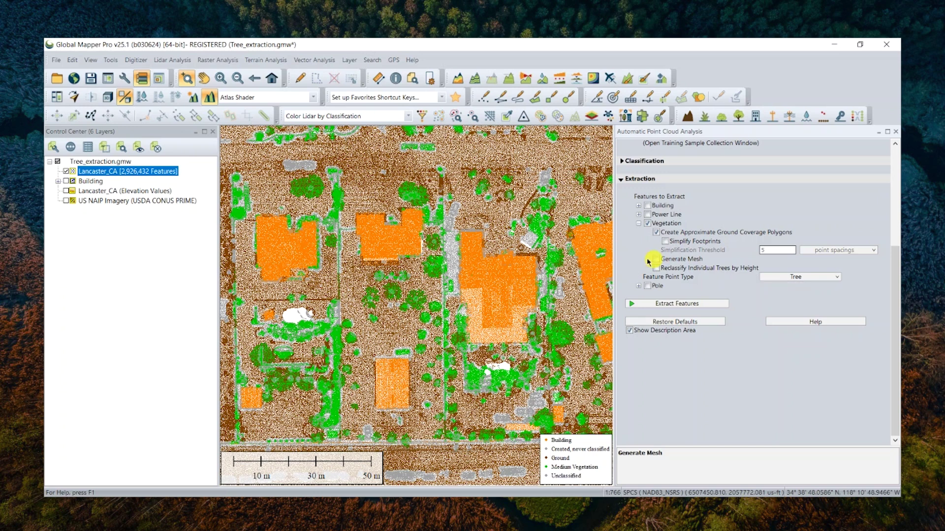
click(709, 306)
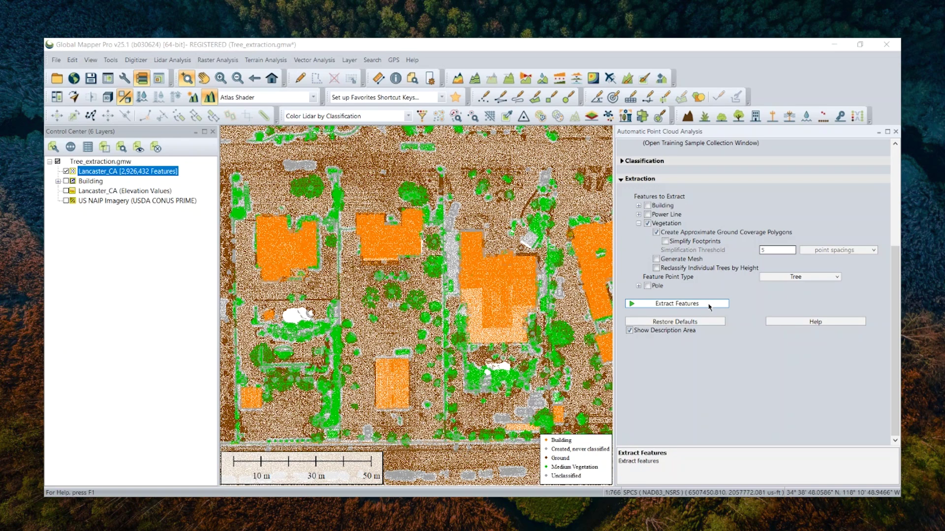
Select the new Extracted Trees layer (217 features) in the layer list.
mouse_move(57, 274)
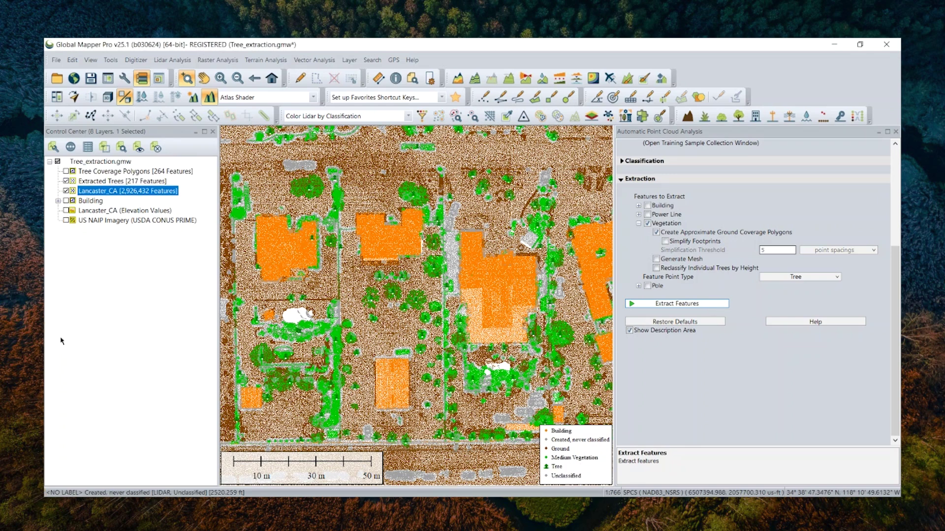
click(120, 181)
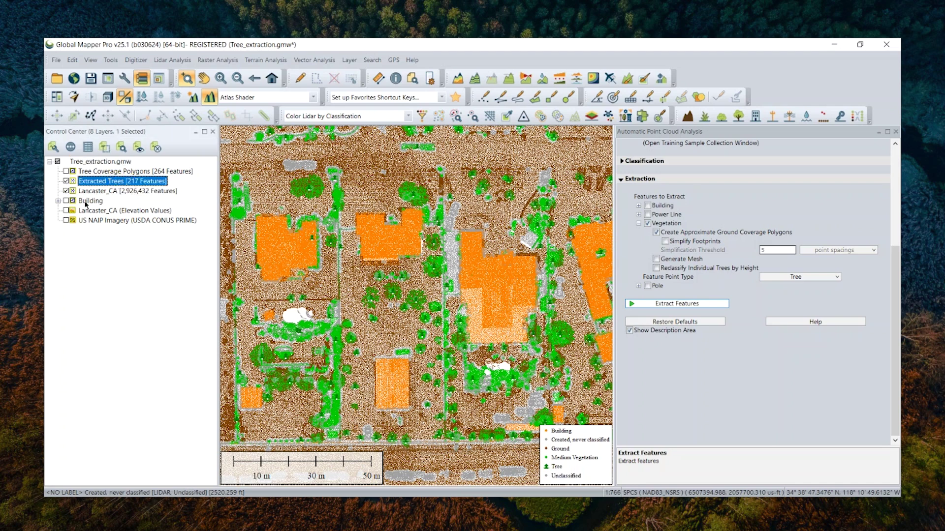
Briefly show then hide Tree Coverage Polygons, zoom into a tree cluster, and hide the Lancaster_CA lidar.
click(66, 172)
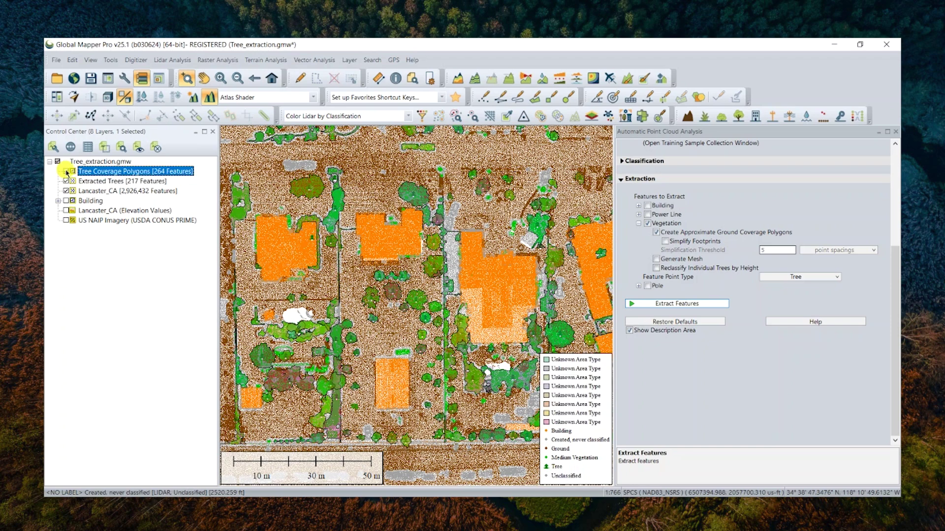
click(66, 171)
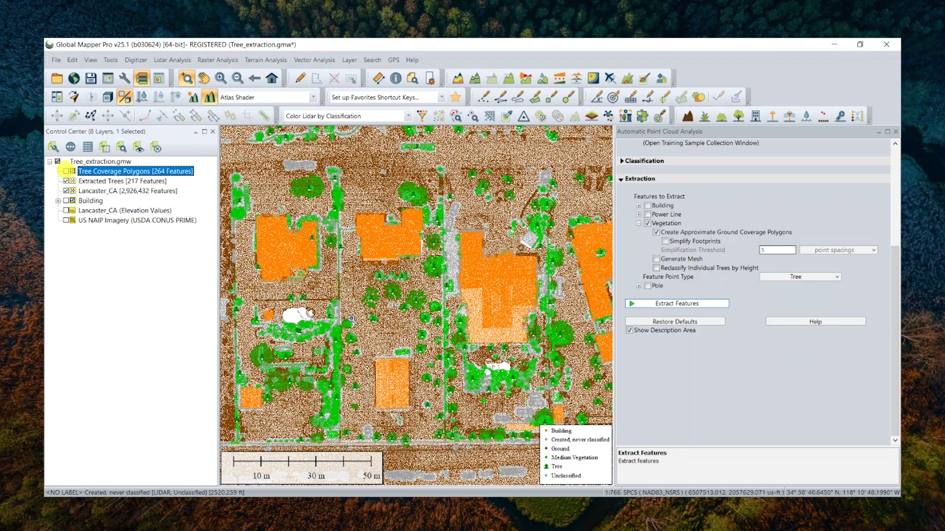
click(393, 301)
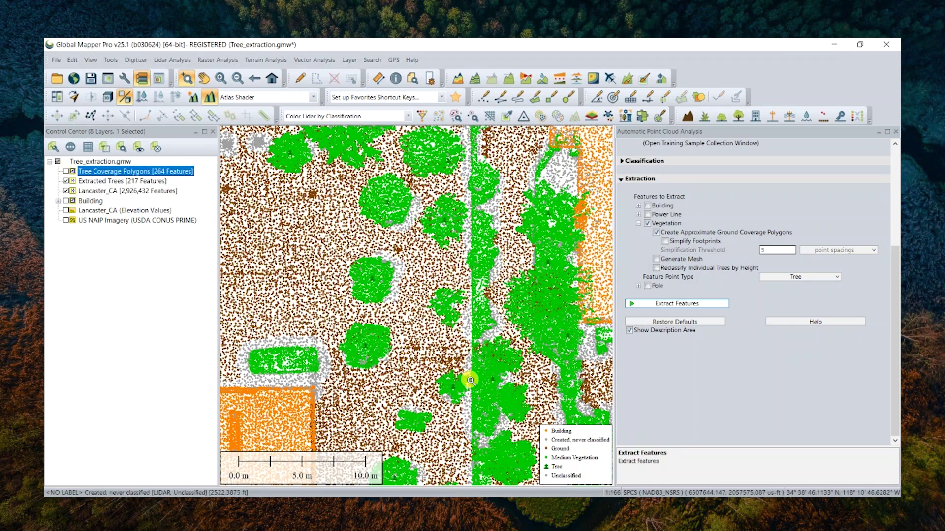
click(66, 192)
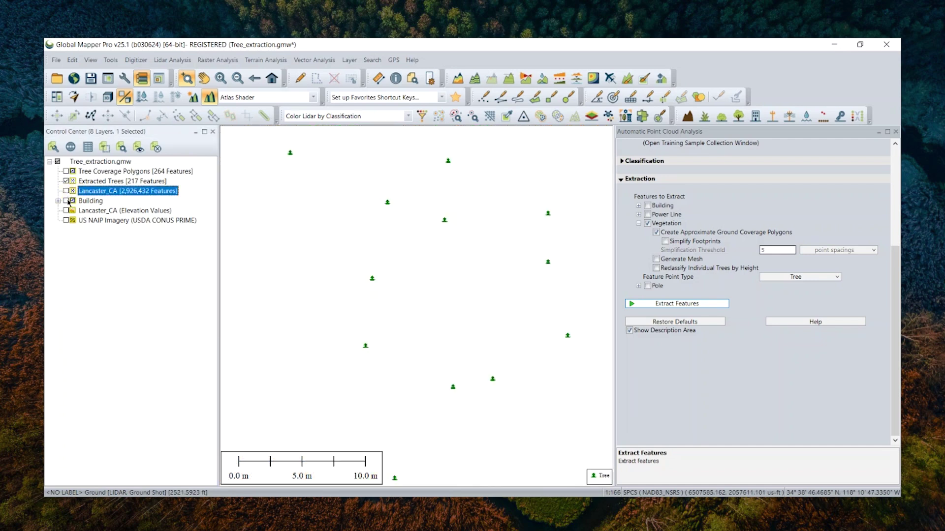
Show the Lancaster_CA elevation grid shaded with the Color Ramp Shader.
click(66, 210)
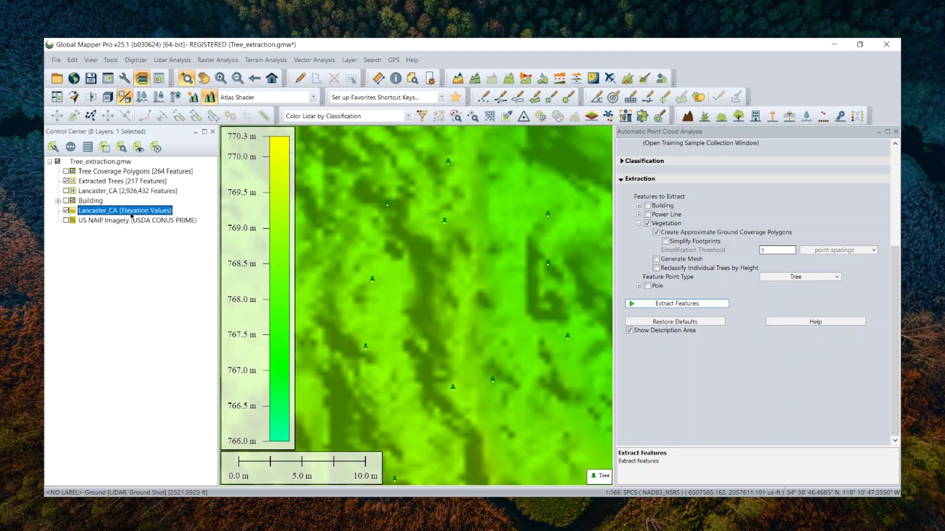
click(242, 97)
click(244, 118)
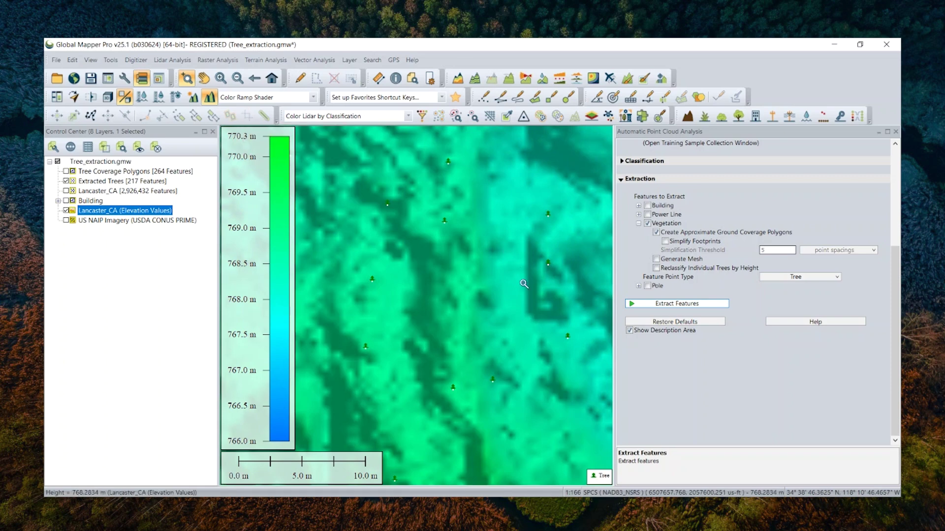
Select three tree points with the Digitizer tool, then zoom out over the site.
click(300, 79)
click(372, 279)
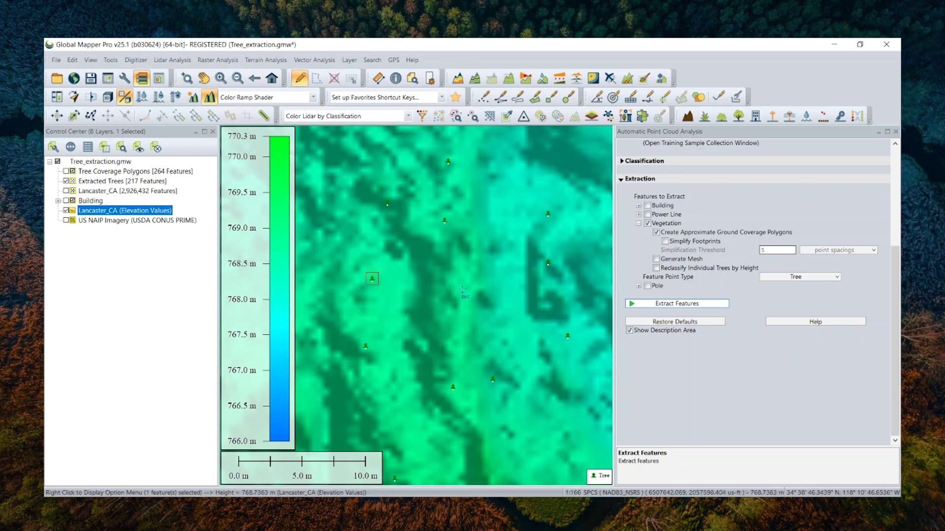
click(445, 221)
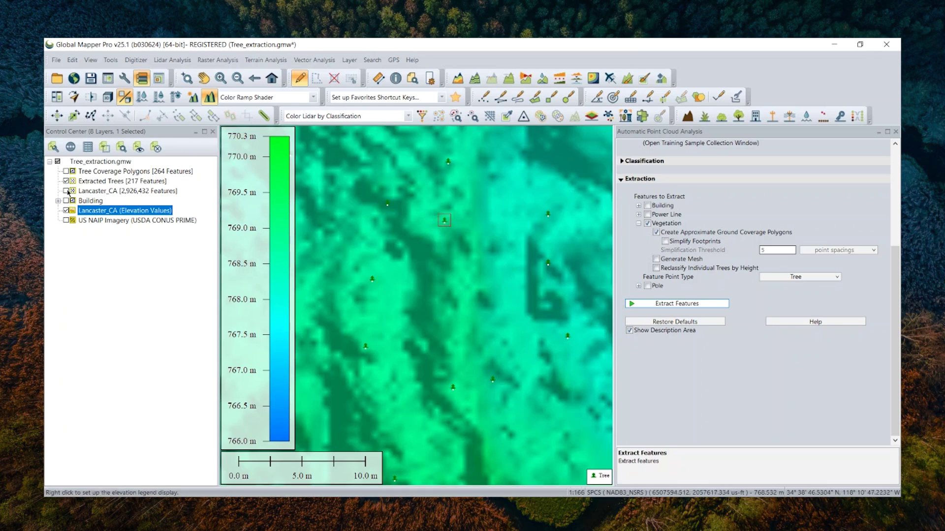
click(454, 387)
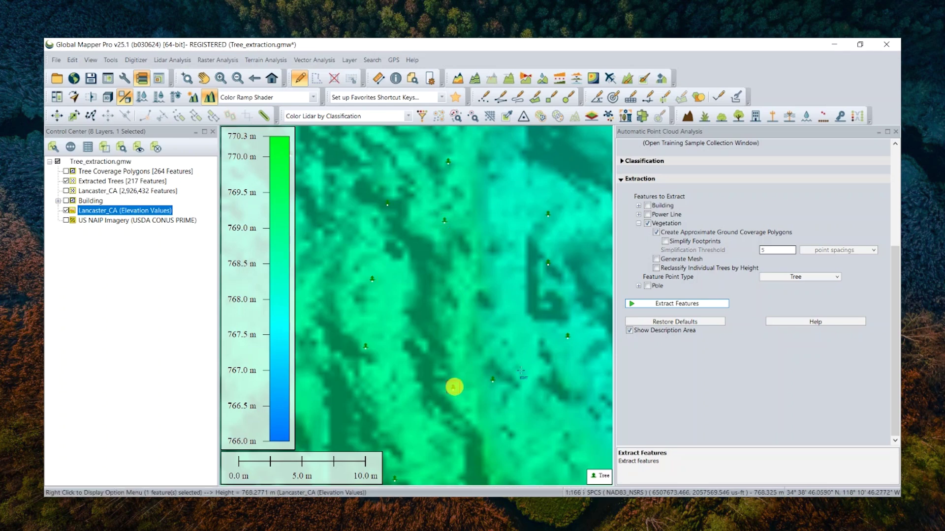
scroll(512, 334, down, 4)
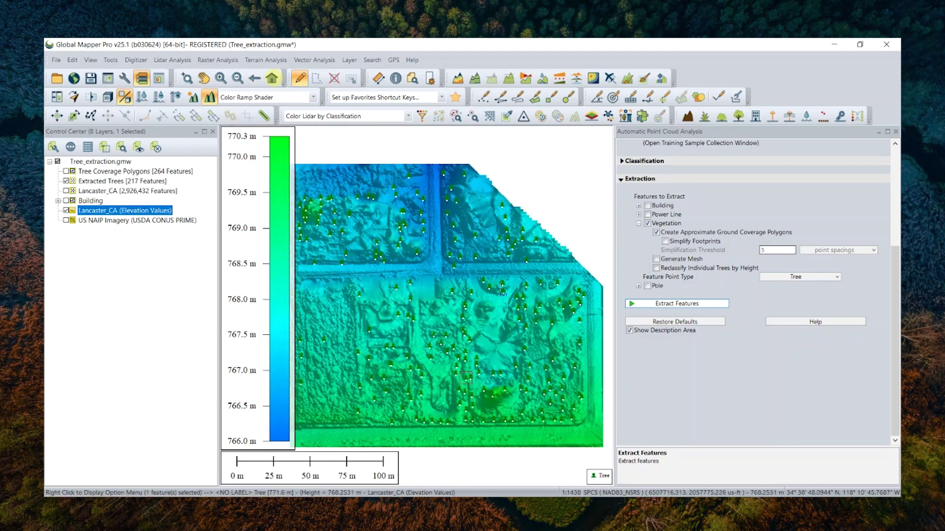
Briefly show the Lancaster_CA lidar cloud over the elevation grid, hide it again, and zoom in.
click(67, 193)
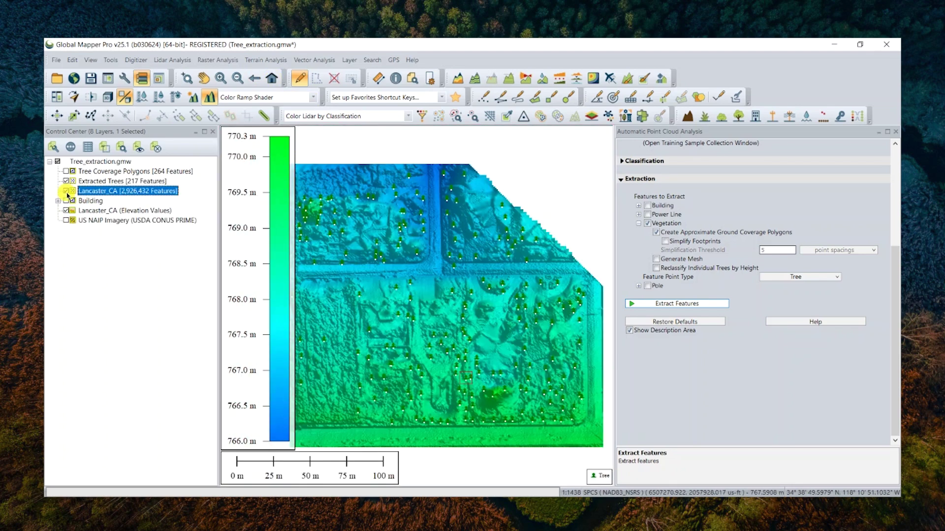
click(67, 192)
click(67, 192)
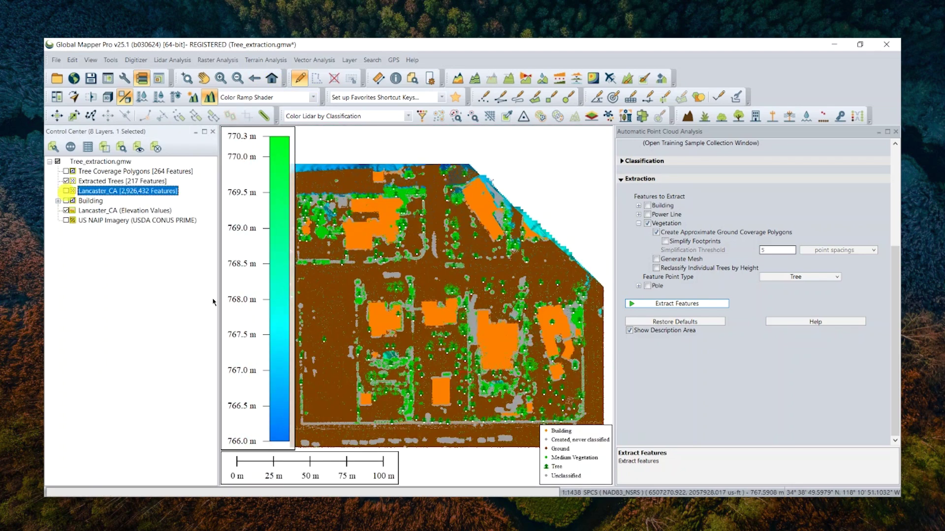
scroll(453, 290, up, 2)
scroll(452, 290, up, 4)
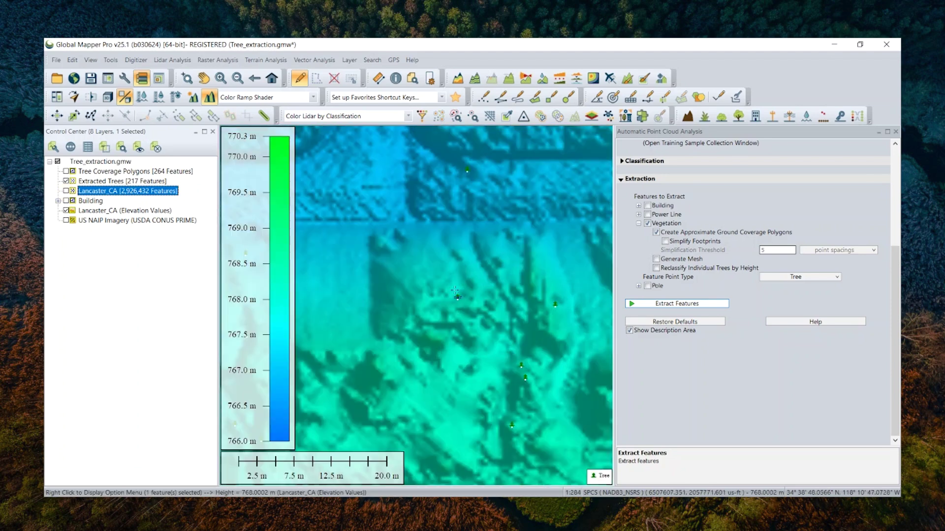
Inspect a tree point's Feature Information (ELEV, 10.7 m HEIGHT, 10.1 m AVG_SPREAD, MIN/MAX_SPREAD), then close it.
click(395, 78)
click(459, 300)
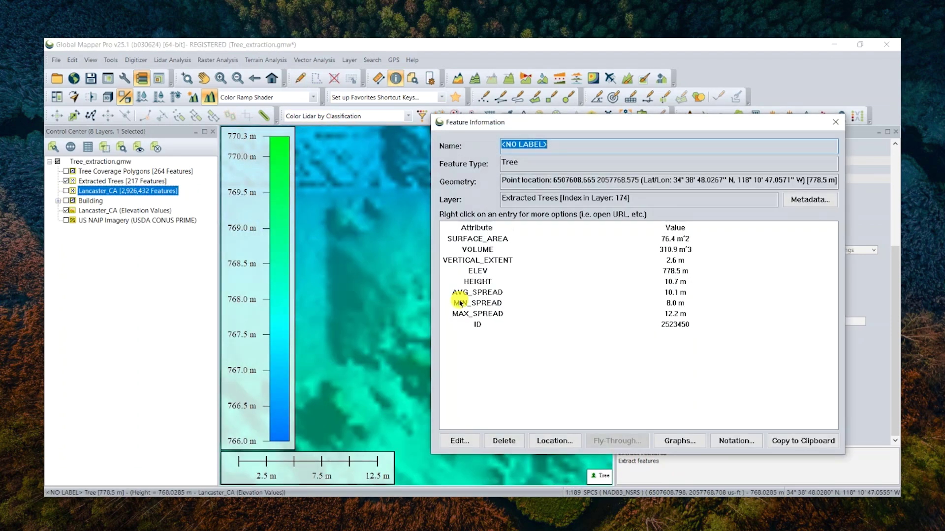
click(479, 229)
click(482, 270)
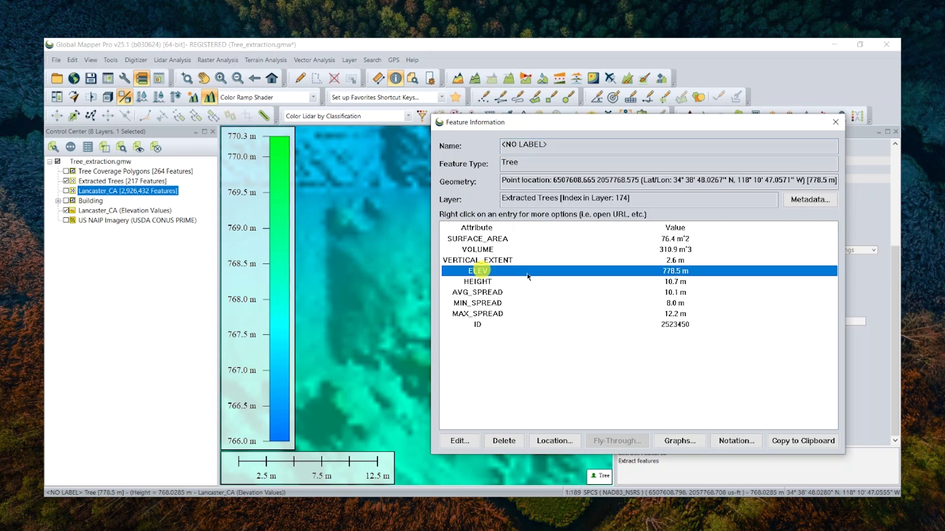
click(696, 284)
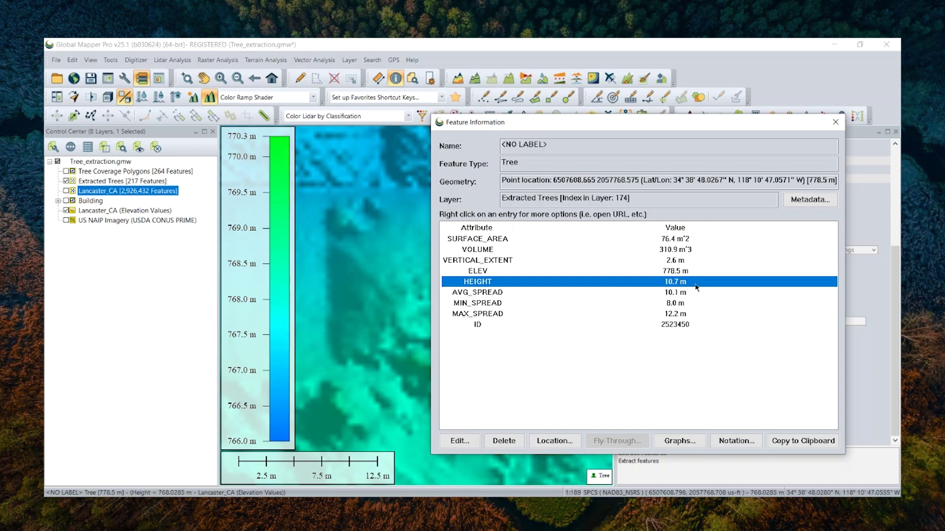
click(698, 294)
click(698, 303)
click(696, 313)
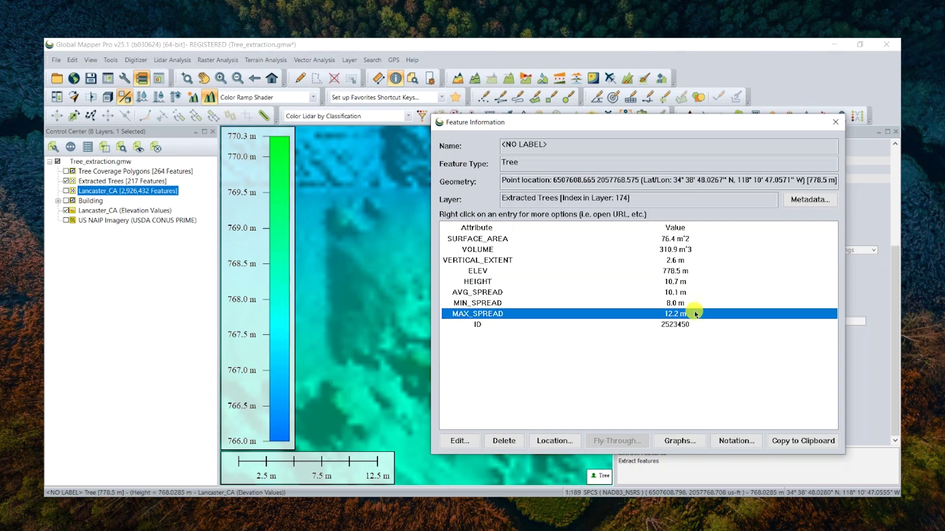
click(694, 303)
click(691, 293)
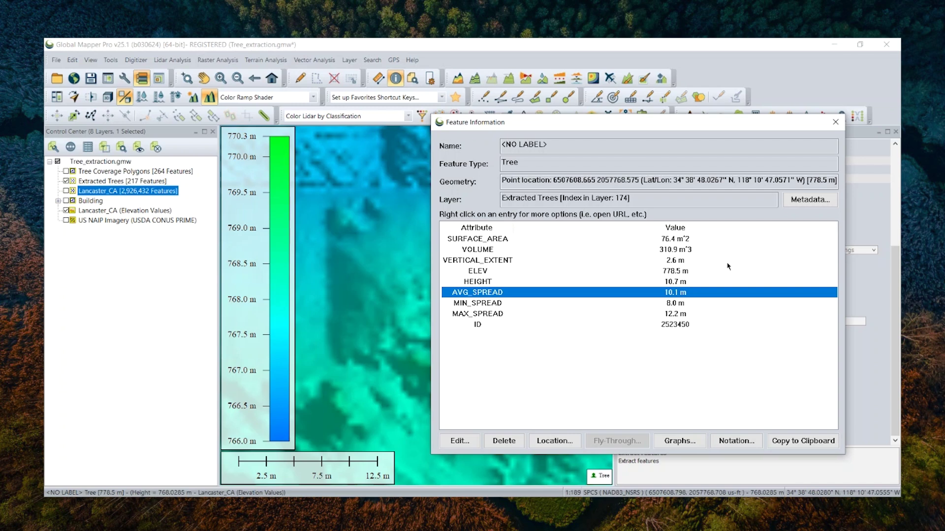
click(836, 122)
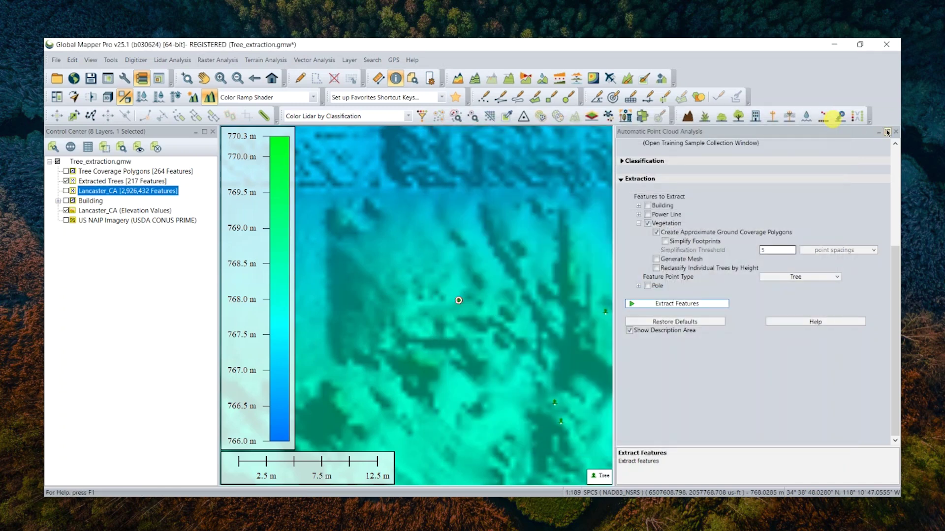
Show Tree Coverage Polygons and review one polygon's average, minimum and maximum spread before dismissing it.
click(66, 172)
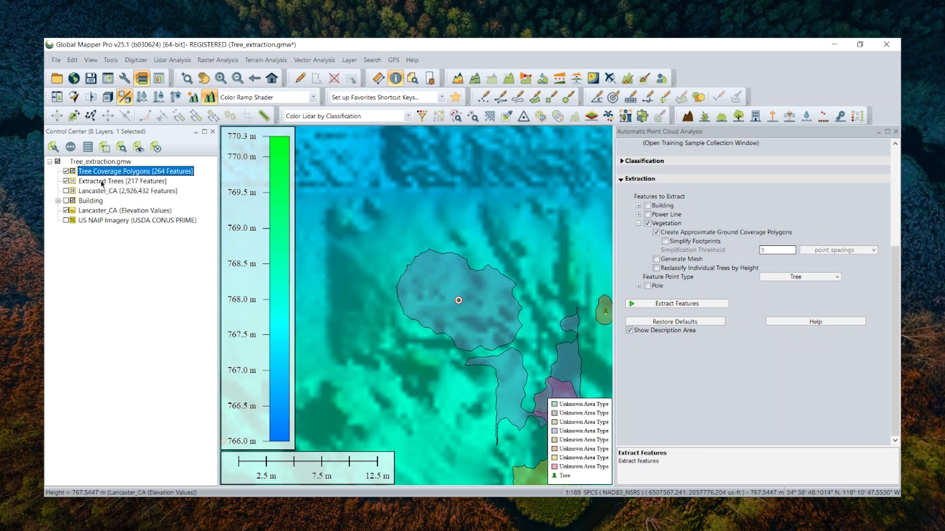
click(433, 282)
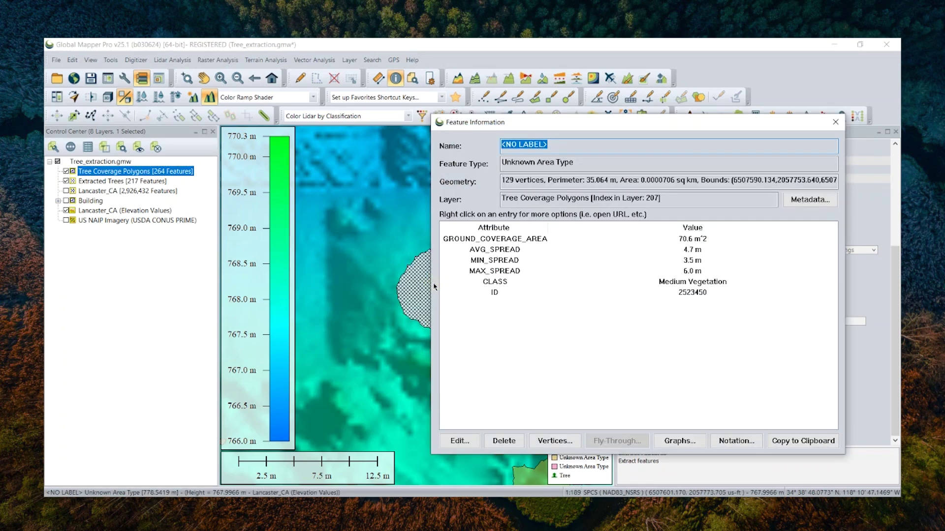
click(695, 251)
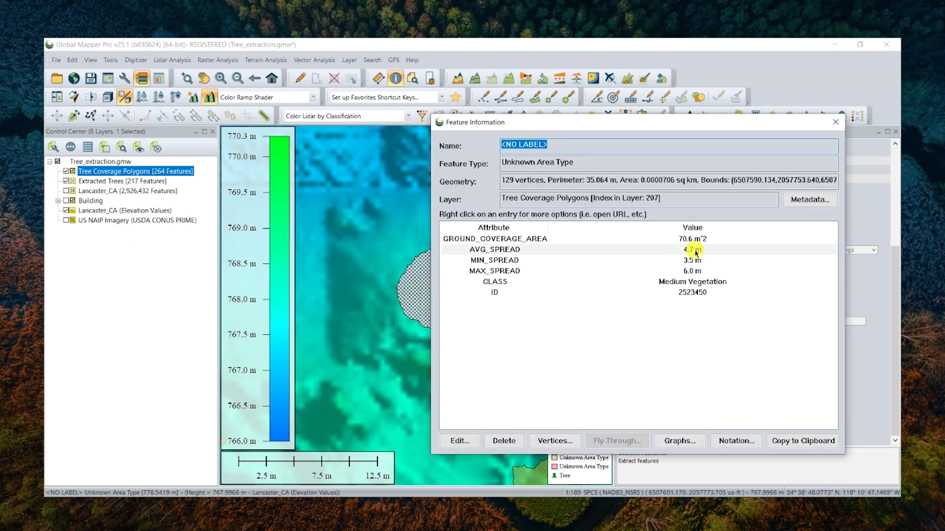
click(695, 260)
click(696, 272)
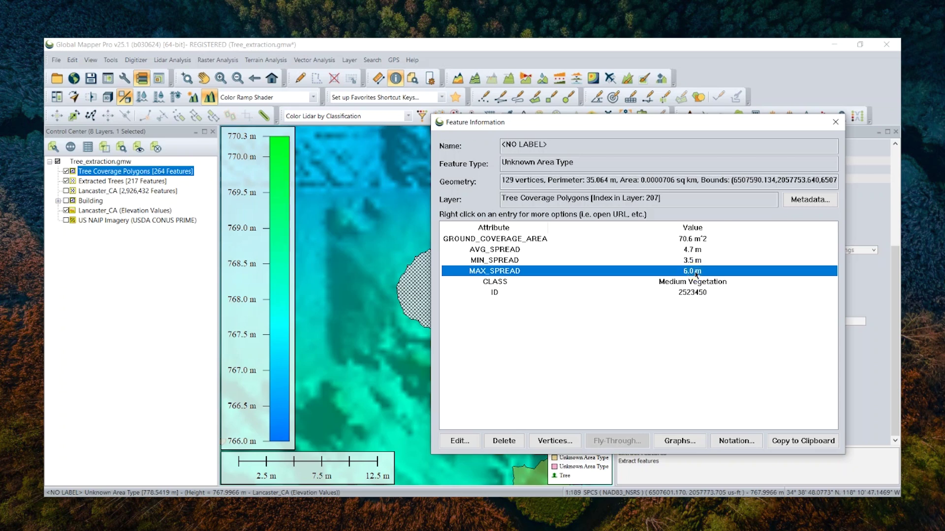
click(694, 251)
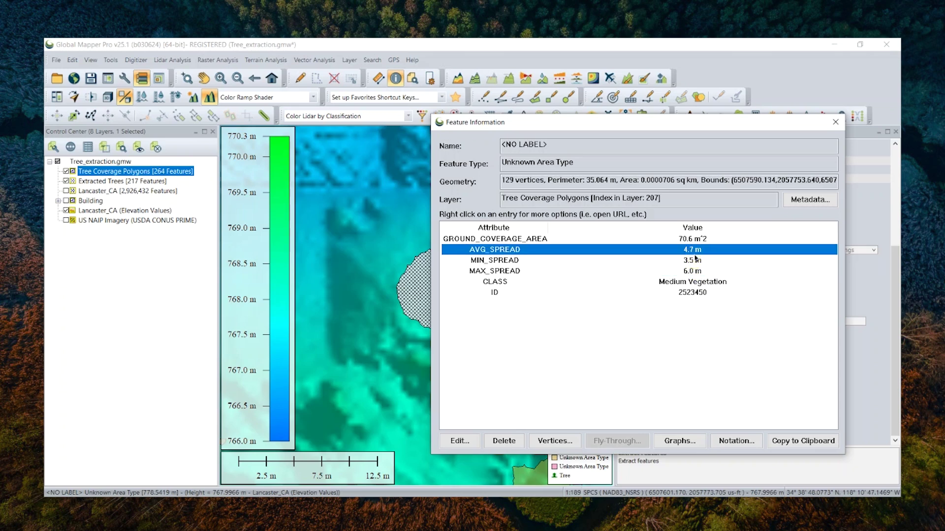
key(Escape)
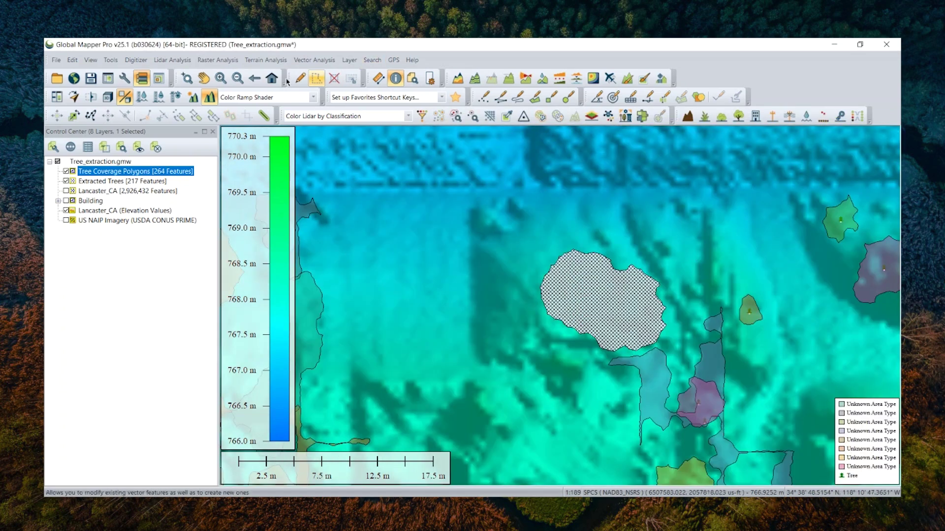
Zoom to the full site, return to the Digitizer tool, and hide the Tree Coverage Polygons.
click(272, 78)
click(333, 77)
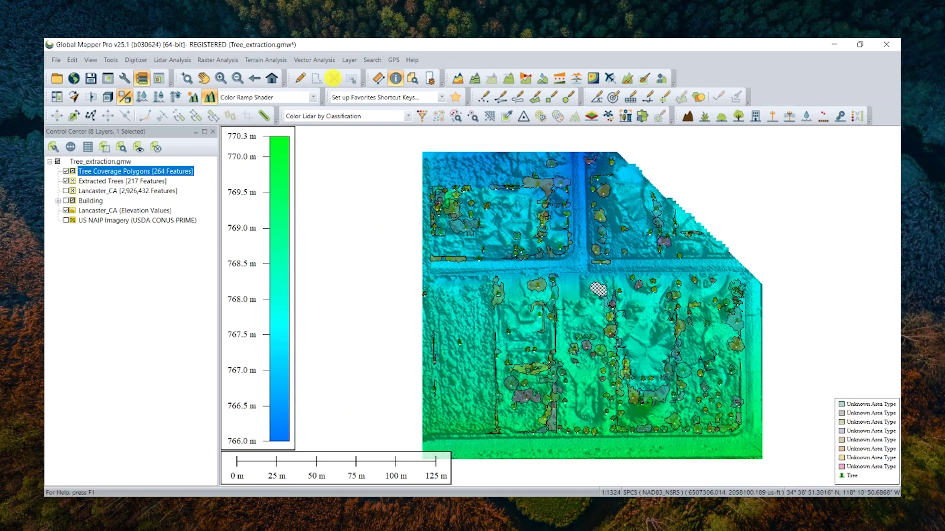
click(301, 78)
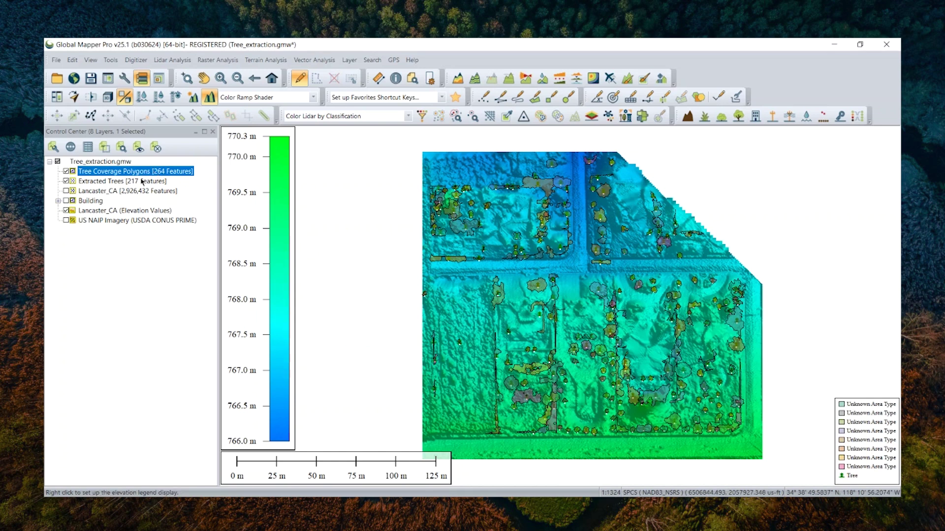
click(66, 172)
Set up an Extracted Trees layer export as Shapefile with Export Points ticked, then cancel without saving.
right_click(87, 181)
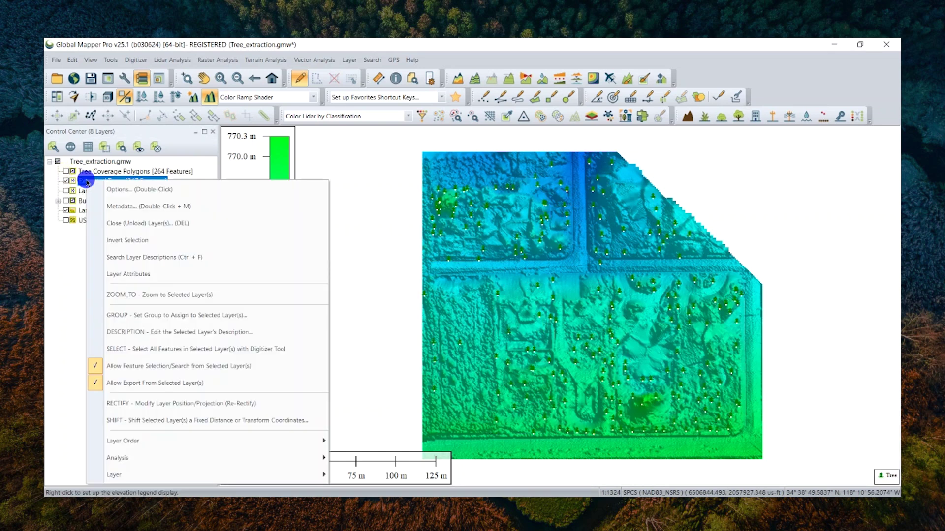
click(157, 471)
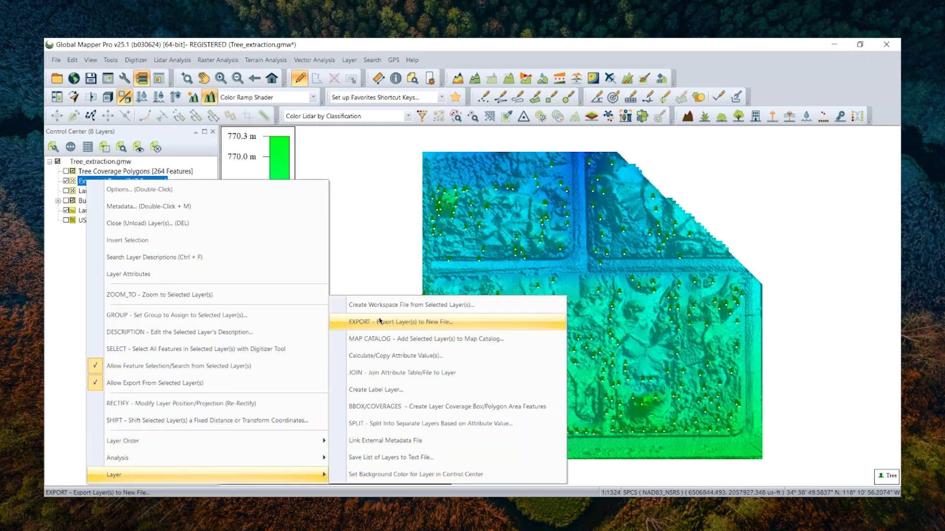
click(380, 322)
click(439, 366)
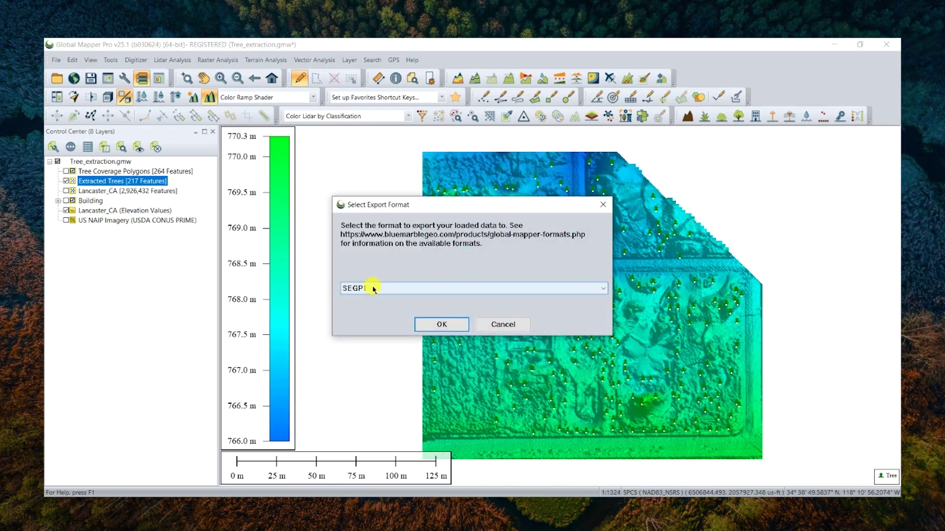
click(369, 289)
click(350, 53)
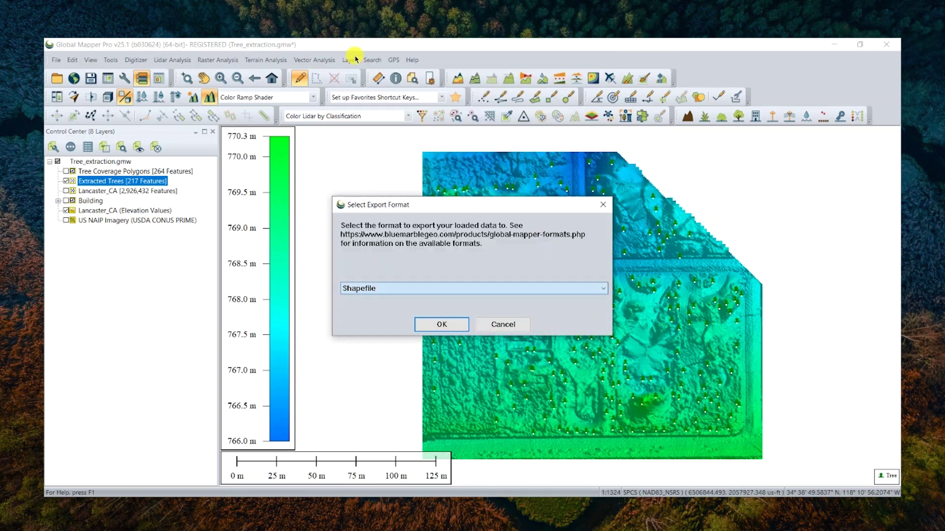
click(440, 326)
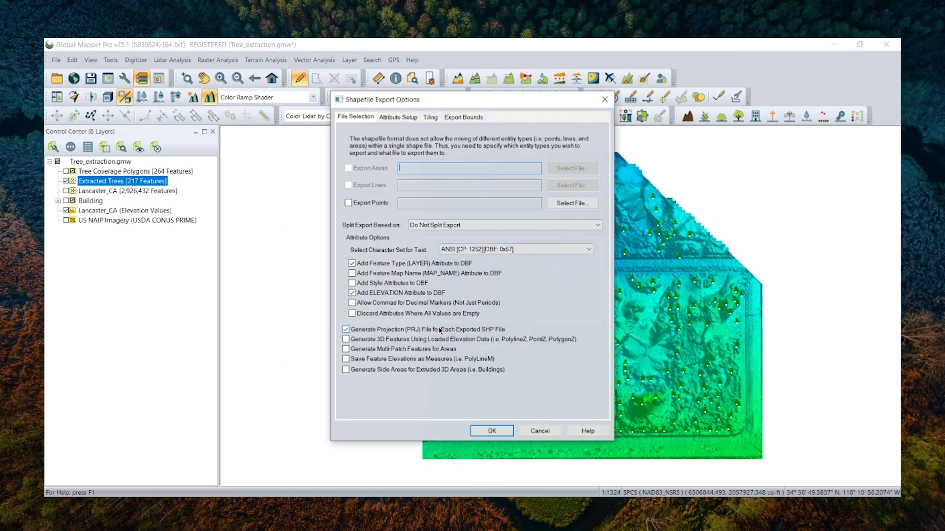
click(365, 205)
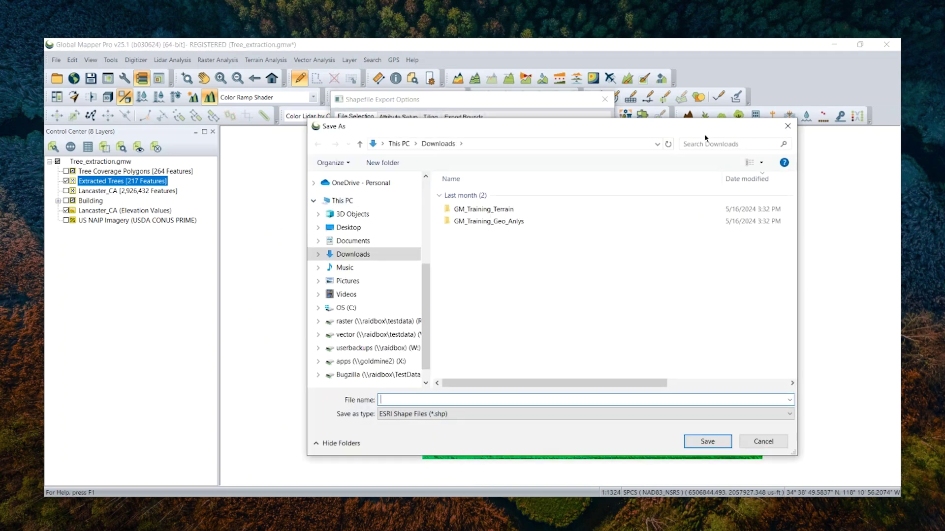
click(788, 126)
click(607, 101)
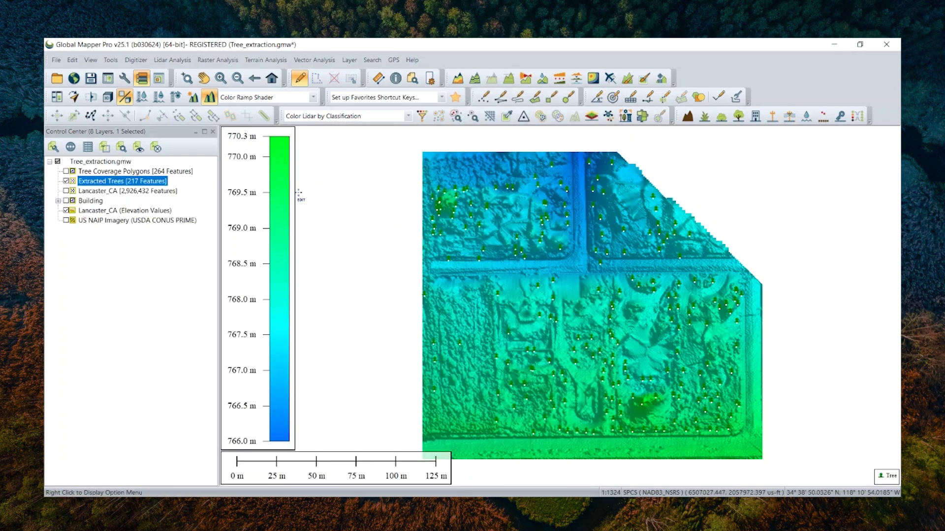
Switch on the Building layer so its footprints overlay the map.
click(91, 201)
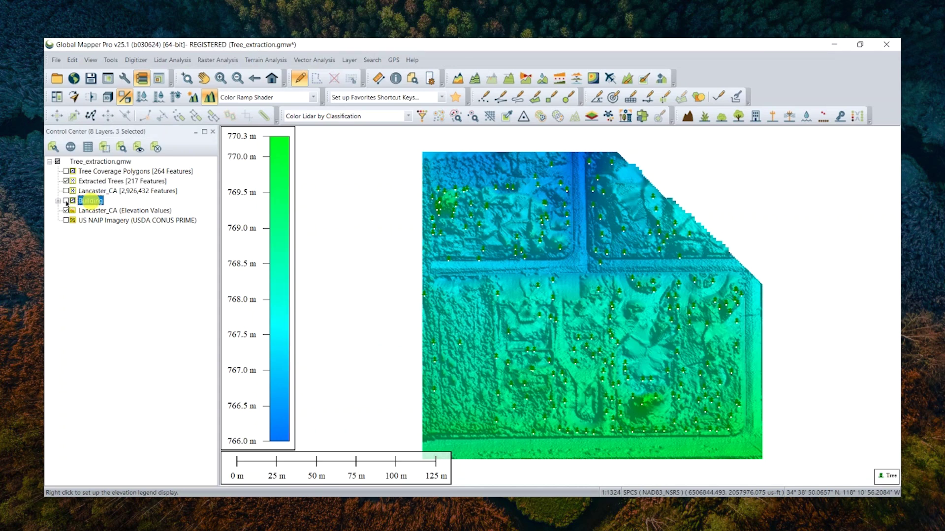
click(66, 201)
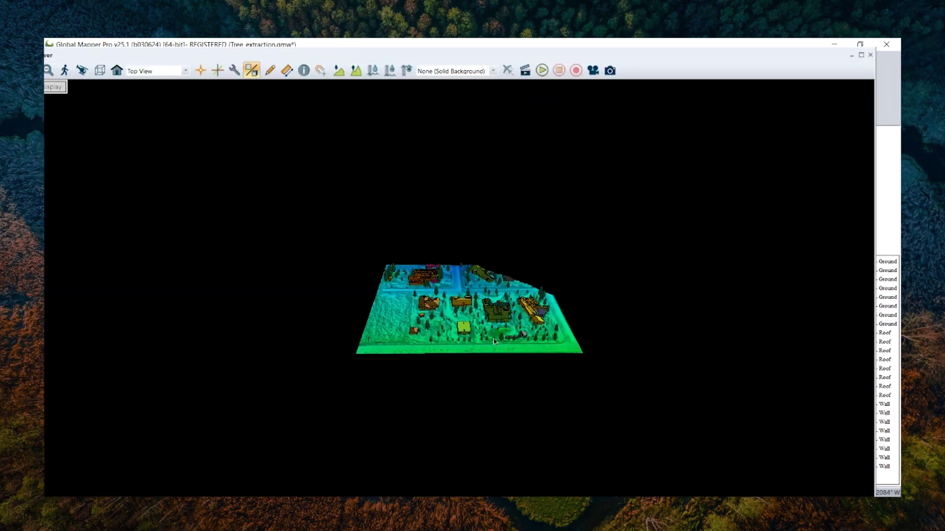
Dock the 3D viewer, enable US NAIP Imagery, then zoom, pan and tilt onto the buildings and trees.
click(325, 51)
drag(333, 56, 390, 46)
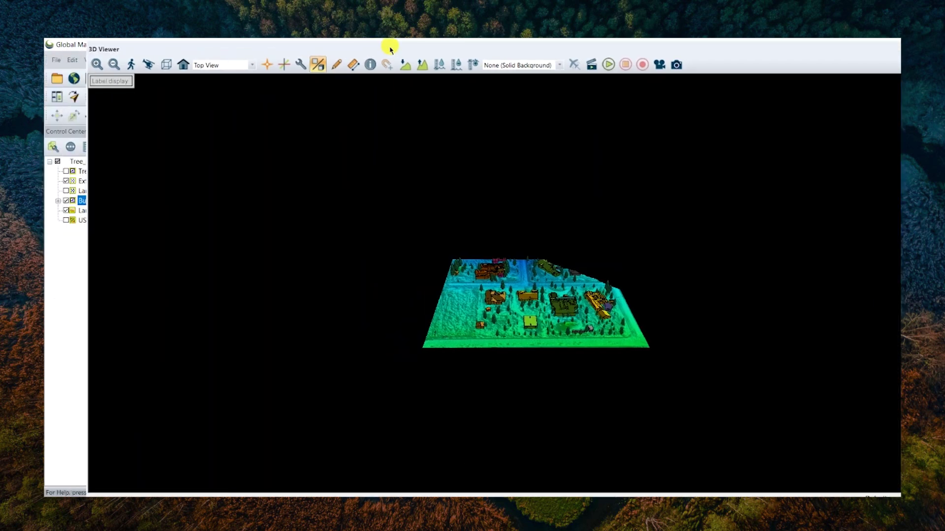
click(68, 222)
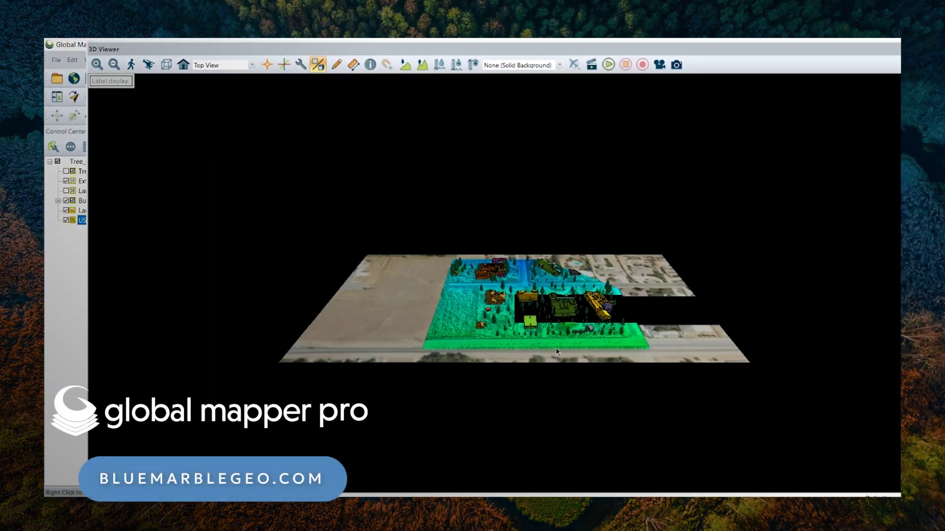
scroll(558, 347, up, 5)
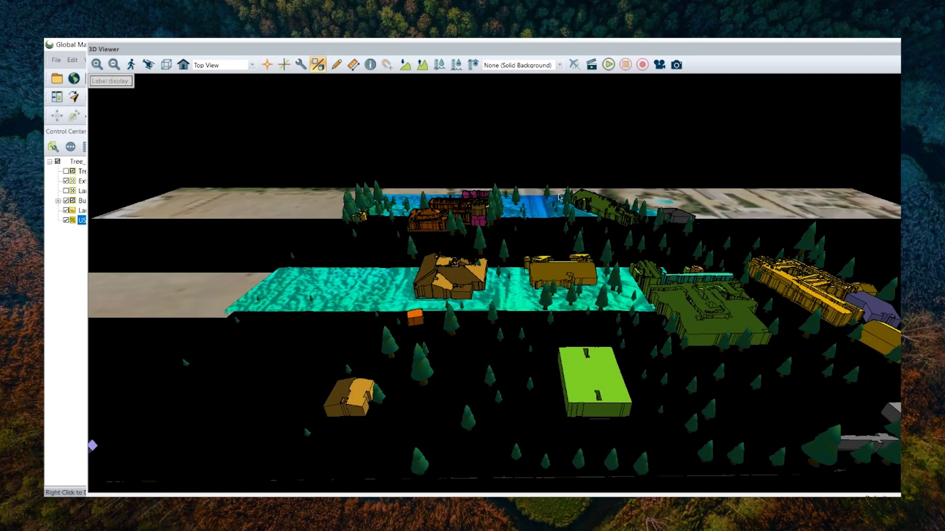
drag(521, 348, 607, 297)
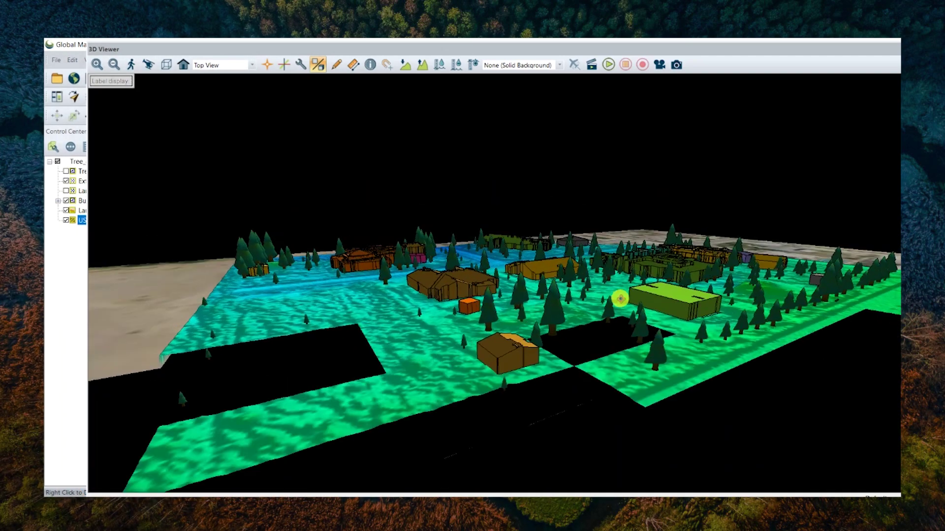
drag(620, 298, 601, 333)
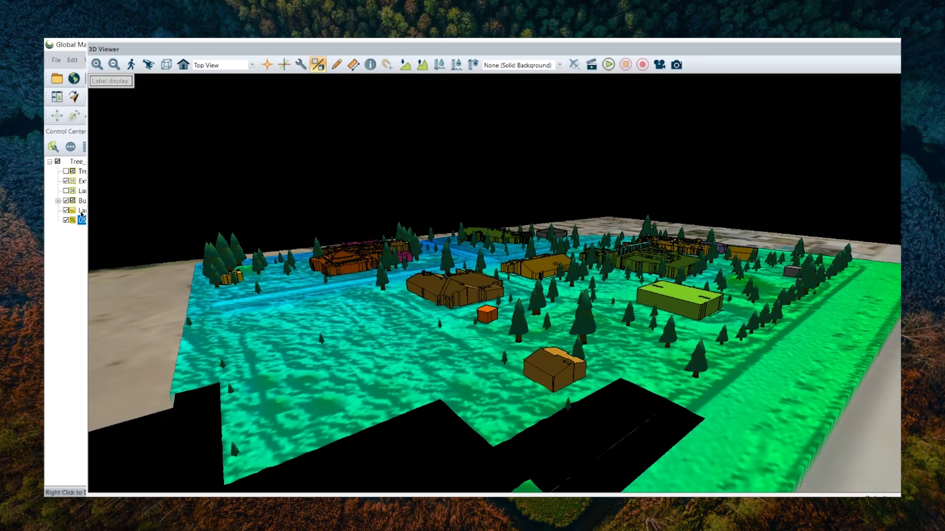
click(81, 213)
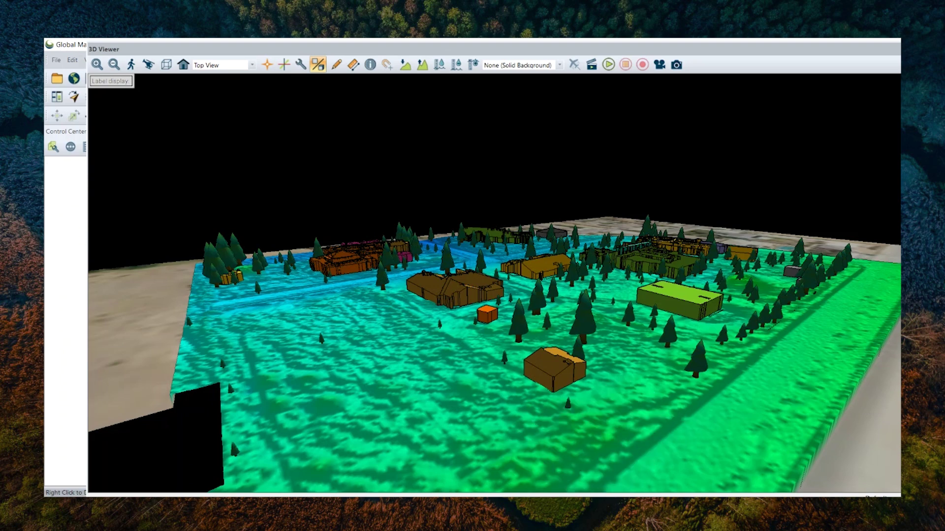